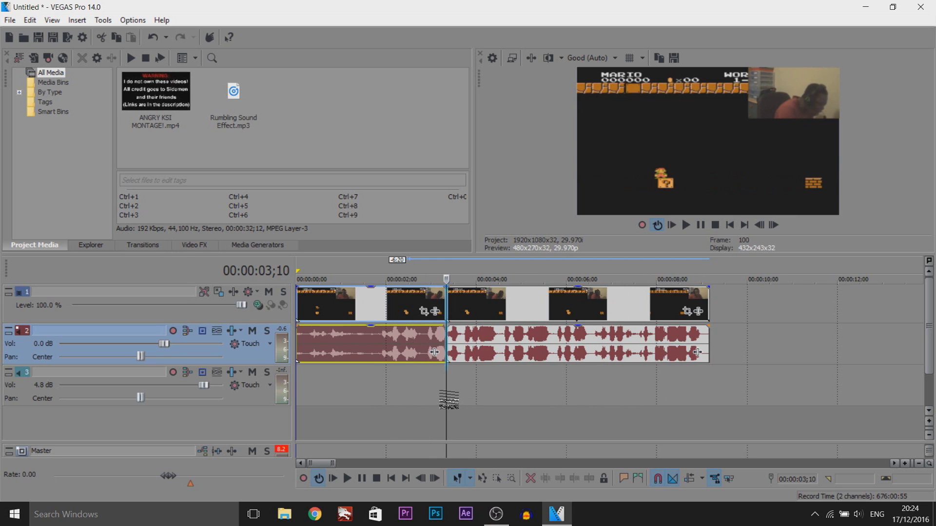
Play the later piece of the Mario clip from 00:00:03;10 and pause near 00:00:08;00.
{"action": "left_click", "coordinate": [449, 342]}
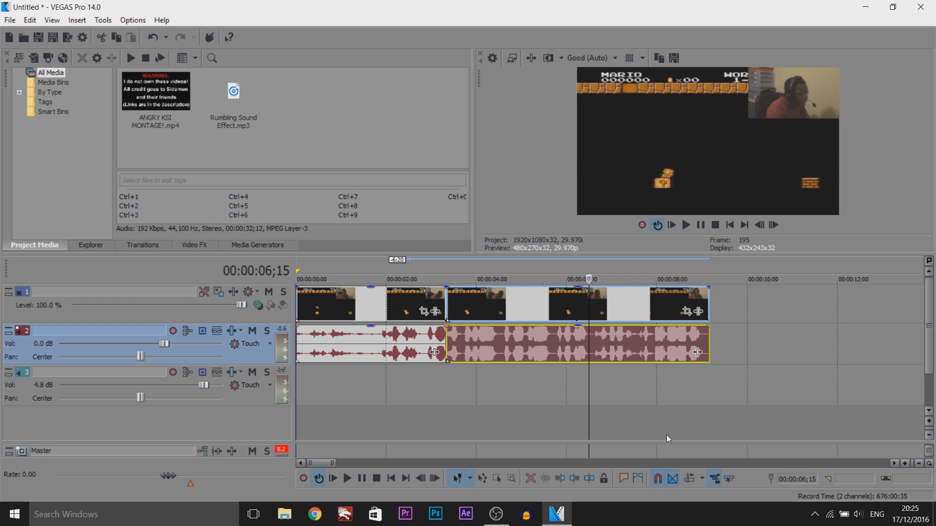
{"action": "left_click", "coordinate": [446, 390]}
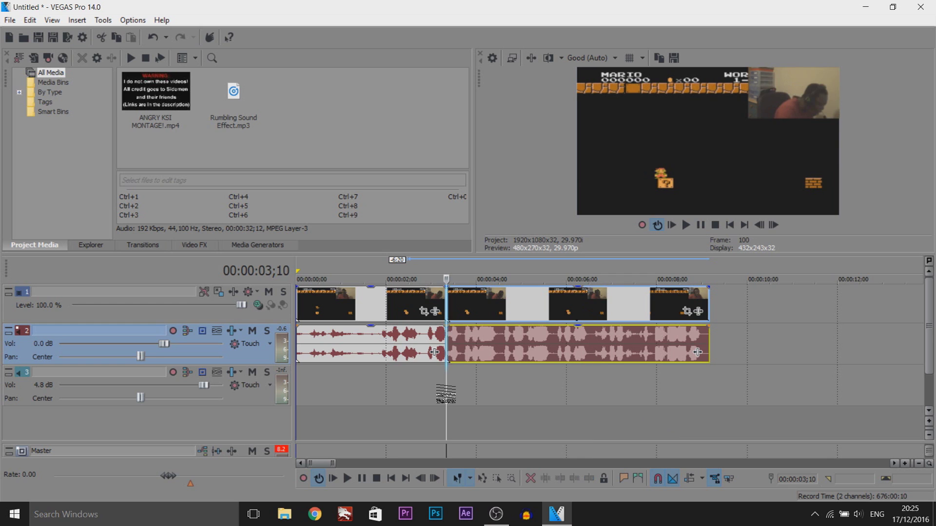
{"action": "left_click", "coordinate": [565, 308]}
{"action": "key", "text": "space"}
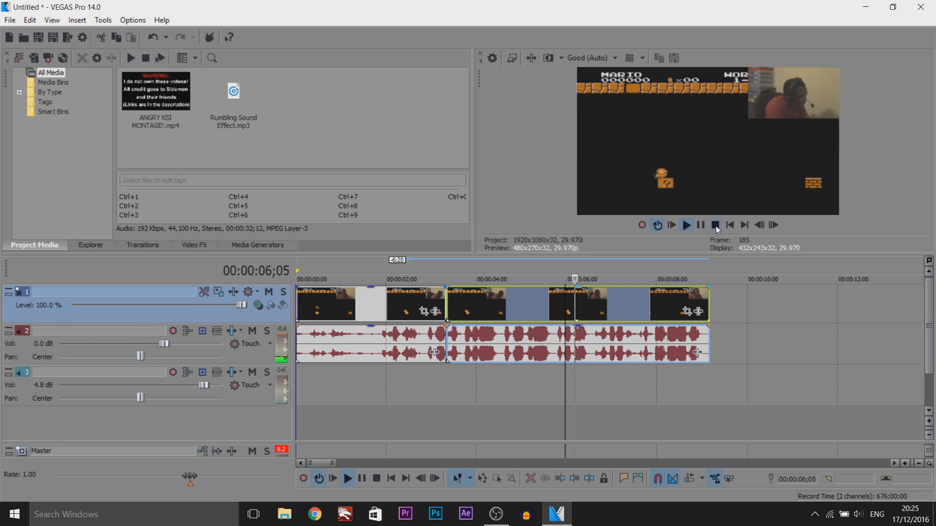
{"action": "left_click", "coordinate": [700, 224]}
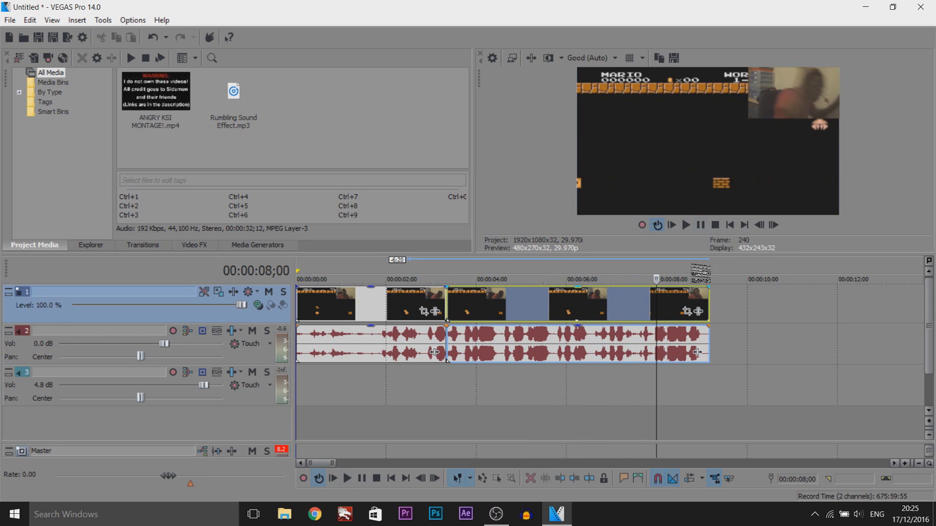
Add marker 1 at 00:00:07;27 and scrub the playhead onto it.
{"action": "left_click", "coordinate": [652, 311]}
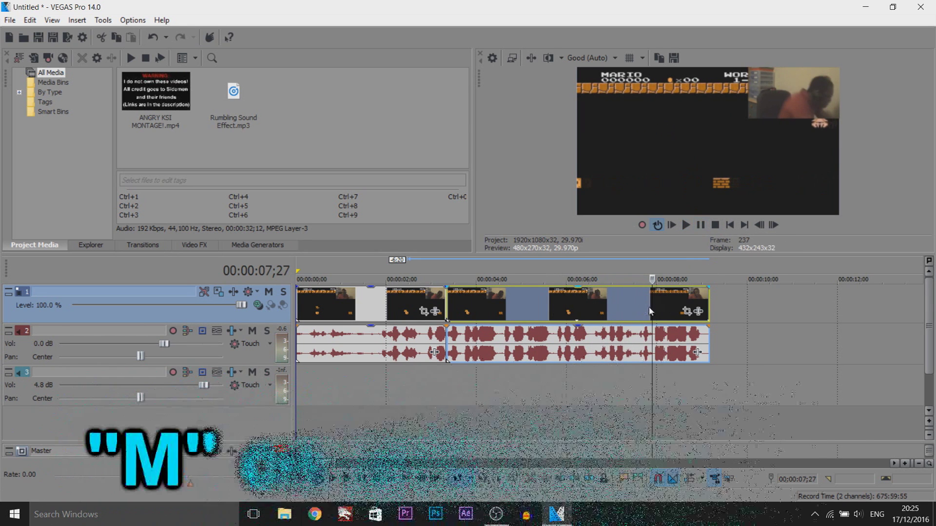
{"action": "key", "text": "m"}
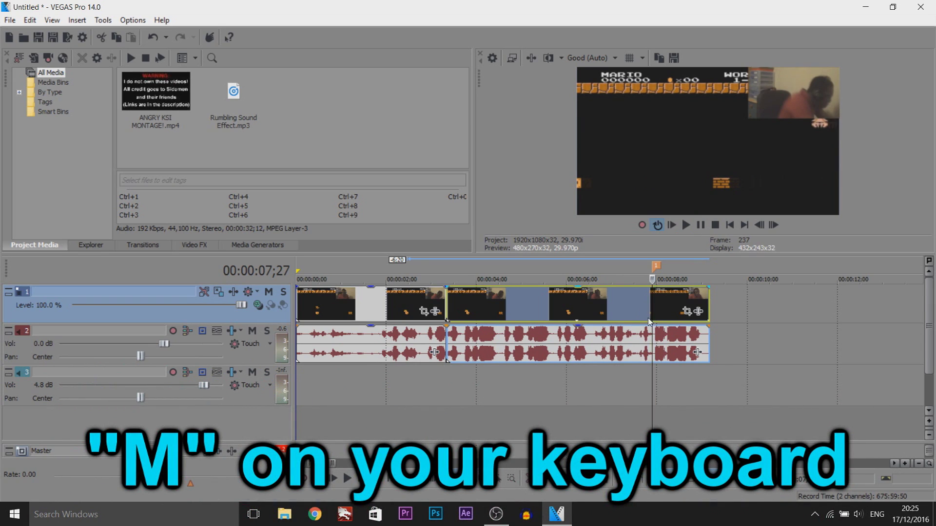
{"action": "left_click", "coordinate": [448, 382]}
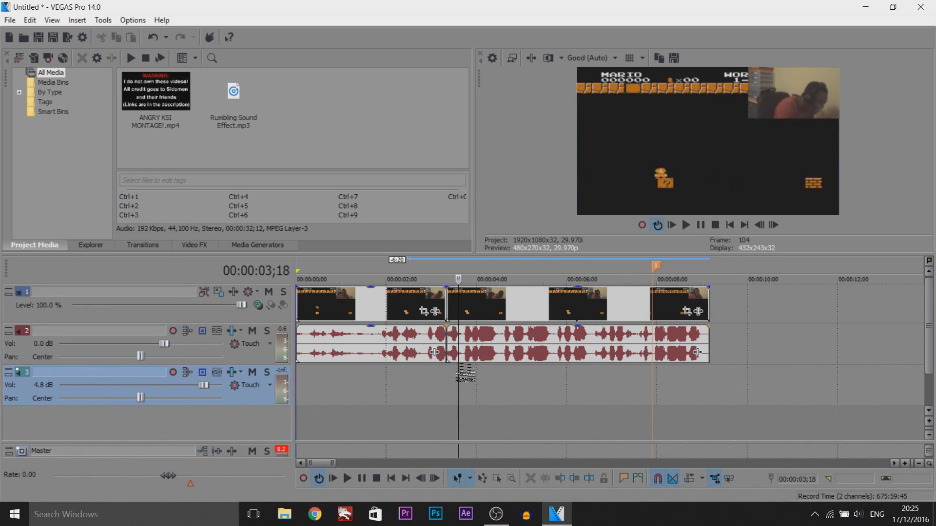
{"action": "left_click", "coordinate": [466, 306]}
{"action": "mouse_move", "coordinate": [466, 305]}
{"action": "left_mouse_down"}
{"action": "mouse_move", "coordinate": [494, 305]}
{"action": "mouse_move", "coordinate": [437, 305]}
{"action": "mouse_move", "coordinate": [653, 294]}
{"action": "mouse_move", "coordinate": [652, 311]}
{"action": "left_mouse_up"}
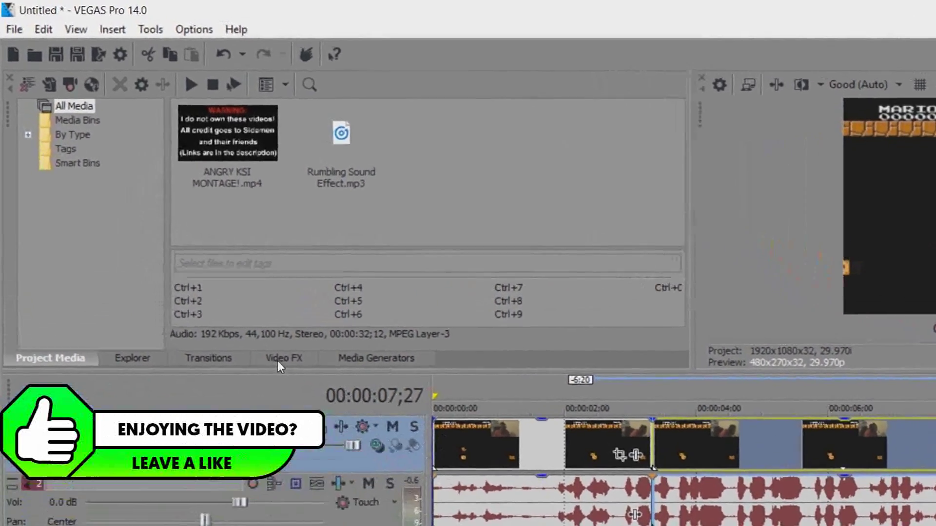
Apply the Color Balance 'Red Midtones' preset from Video FX to the Mario clip.
{"action": "left_click", "coordinate": [237, 300]}
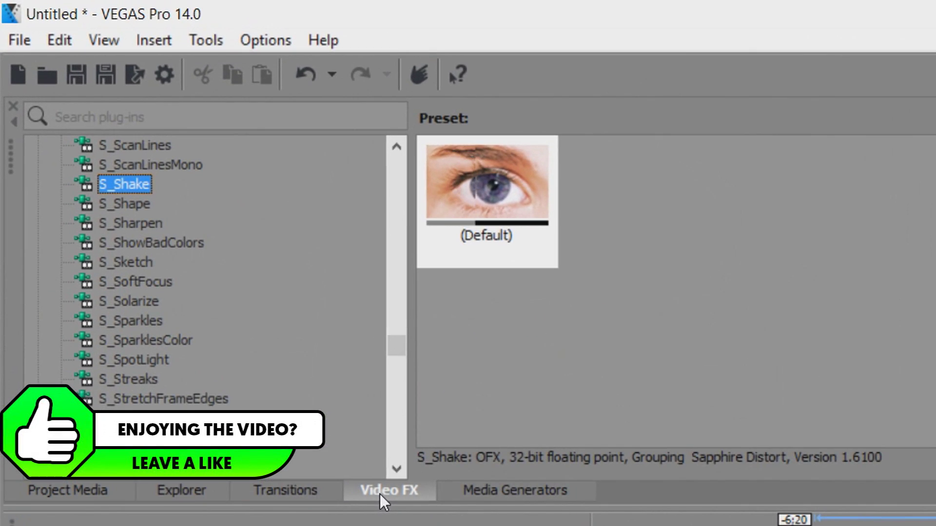
{"action": "left_click", "coordinate": [104, 40]}
{"action": "mouse_move", "coordinate": [156, 134]}
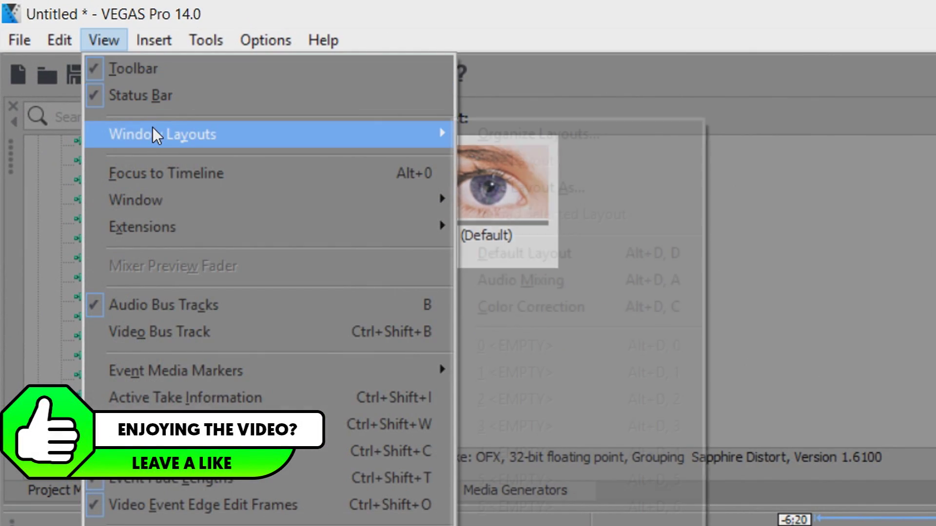
{"action": "left_click", "coordinate": [590, 253]}
{"action": "left_click_drag", "start_coordinate": [402, 355], "coordinate": [429, 188]}
{"action": "left_click", "coordinate": [139, 282]}
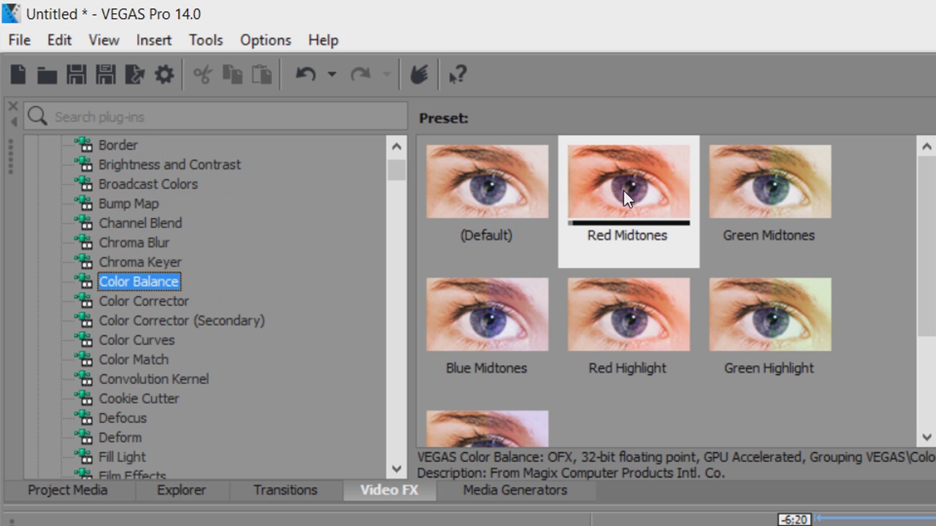
{"action": "left_click_drag", "start_coordinate": [630, 183], "coordinate": [490, 317]}
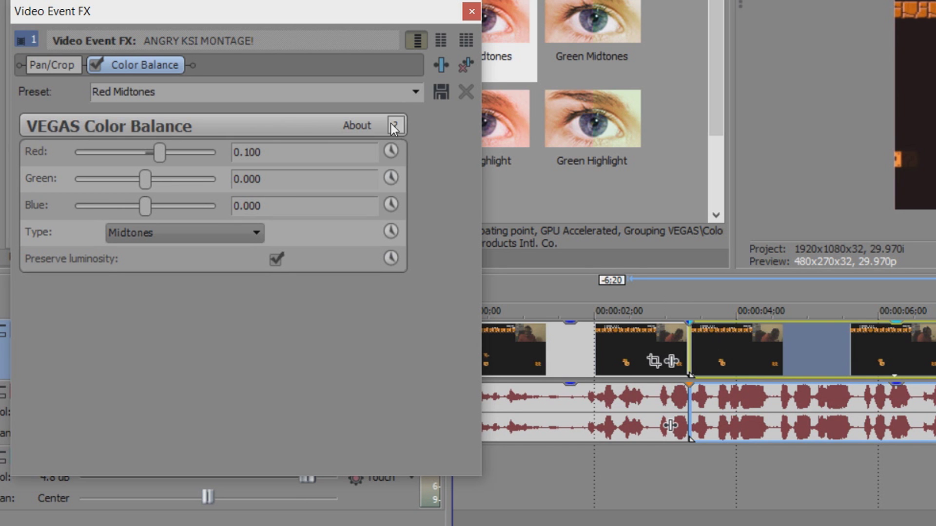
Animate Color Balance Red from 0.000 at the clip start to 0.500 at the marker.
{"action": "left_click", "coordinate": [391, 151]}
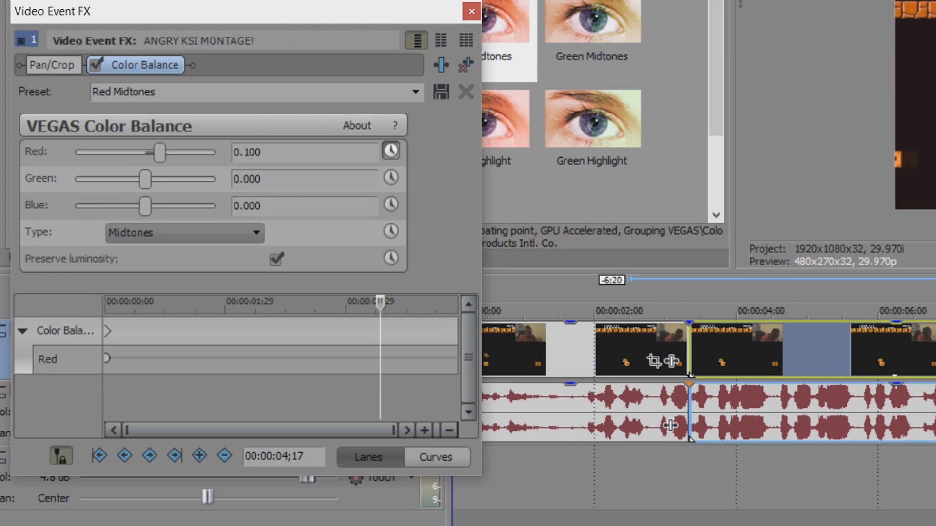
{"action": "left_click", "coordinate": [49, 457]}
{"action": "left_click", "coordinate": [106, 332]}
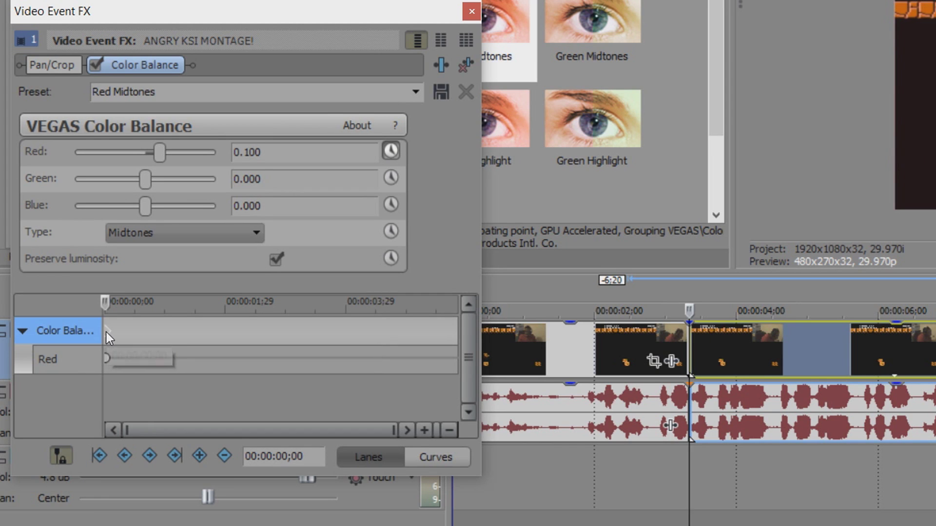
{"action": "left_click", "coordinate": [49, 359]}
{"action": "type", "text": "0"}
{"action": "key", "text": "Return"}
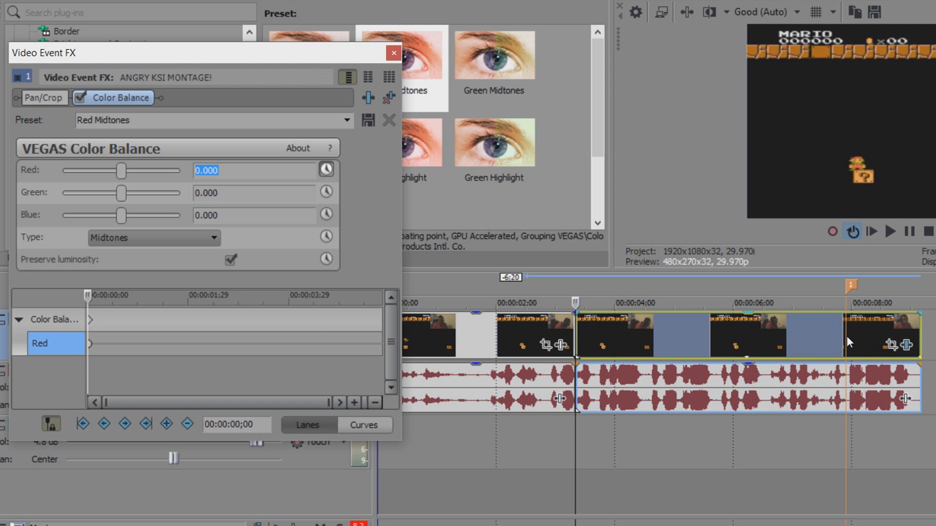
{"action": "left_click", "coordinate": [847, 343]}
{"action": "left_click_drag", "start_coordinate": [120, 171], "coordinate": [180, 170]}
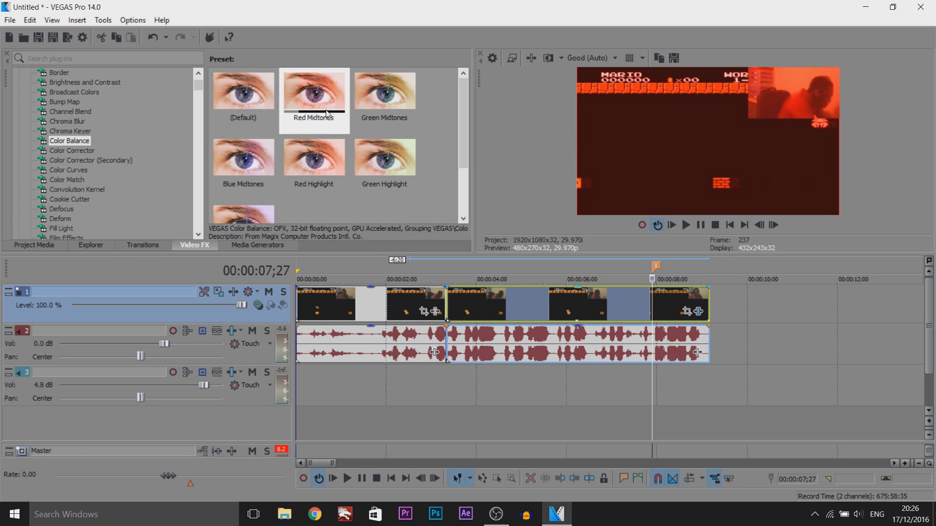
Scrub back to preview the red ramp, then scroll Video FX to the Sapphire S_ plug-ins.
{"action": "left_click", "coordinate": [419, 387]}
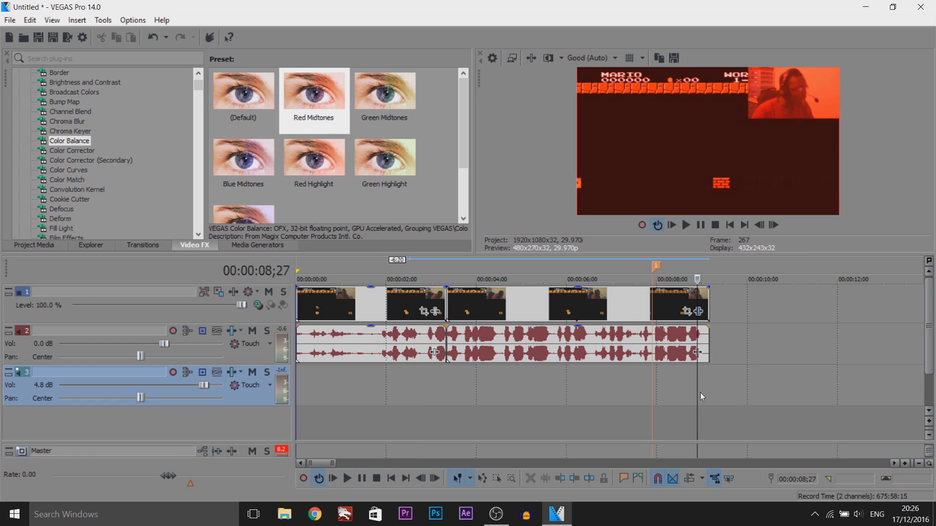
{"action": "left_click_drag", "start_coordinate": [700, 396], "coordinate": [651, 413]}
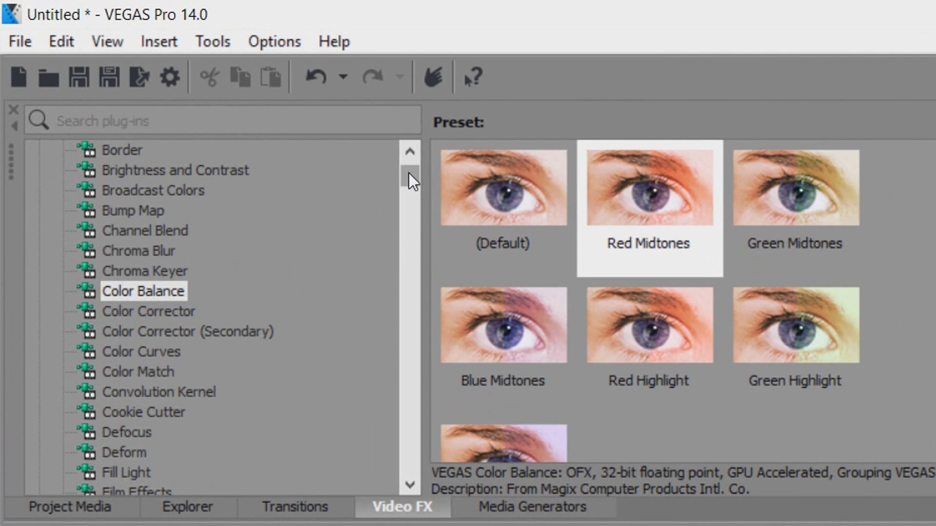
{"action": "left_click_drag", "start_coordinate": [283, 119], "coordinate": [278, 185]}
{"action": "left_click_drag", "start_coordinate": [400, 268], "coordinate": [367, 293]}
{"action": "scroll", "coordinate": [367, 294], "scroll_direction": "down", "scroll_amount": 15}
Apply the S_Shake Default preset to the Mario clip after Color Balance.
{"action": "left_click", "coordinate": [135, 171]}
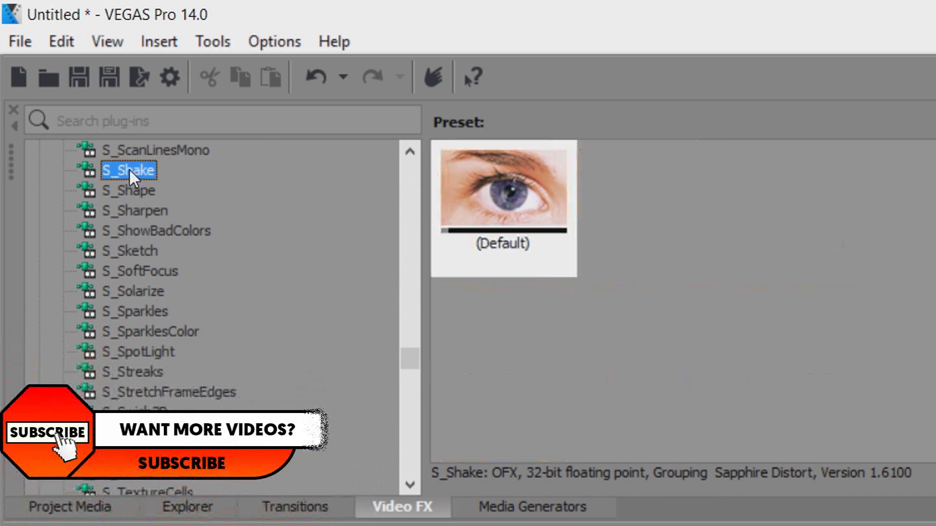
{"action": "left_click_drag", "start_coordinate": [513, 223], "coordinate": [935, 525]}
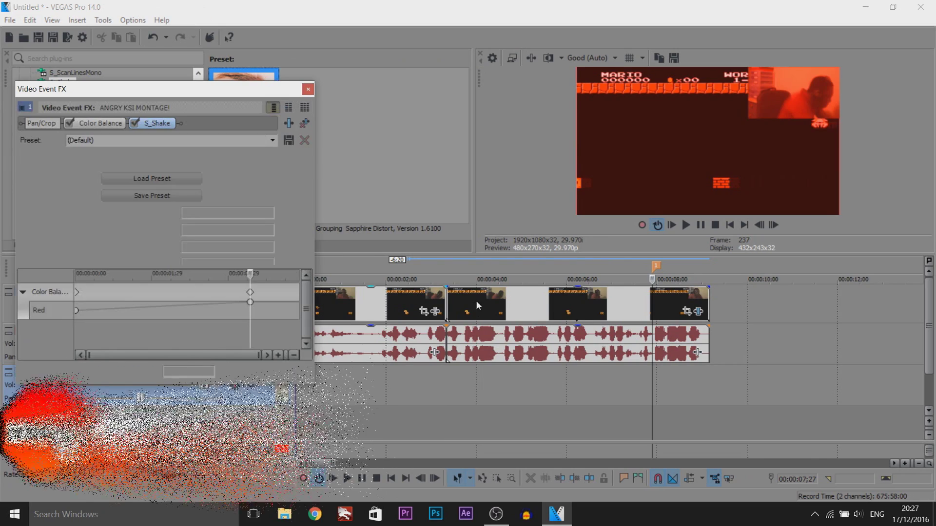
{"action": "left_click", "coordinate": [304, 92]}
Play the project from the start to review the shaken, reddened result.
{"action": "left_click", "coordinate": [435, 278]}
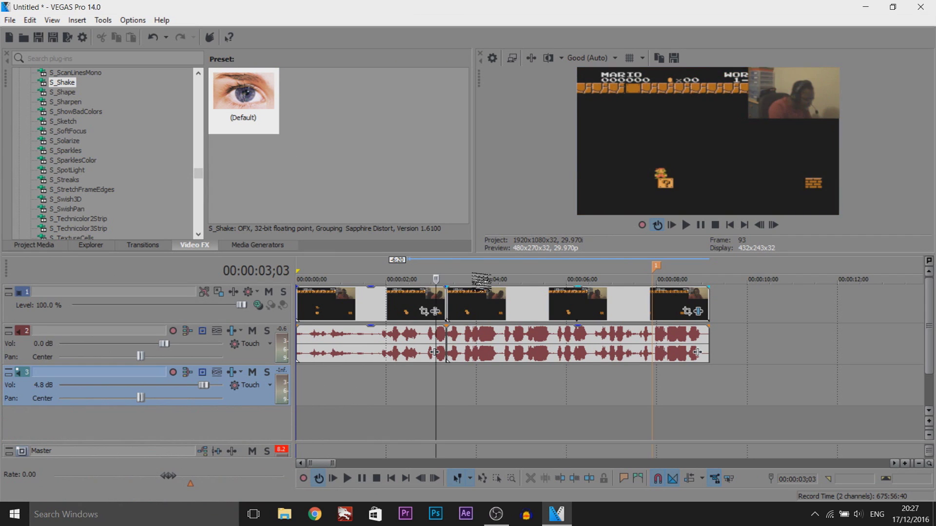
{"action": "left_click", "coordinate": [305, 278]}
{"action": "key", "text": "space"}
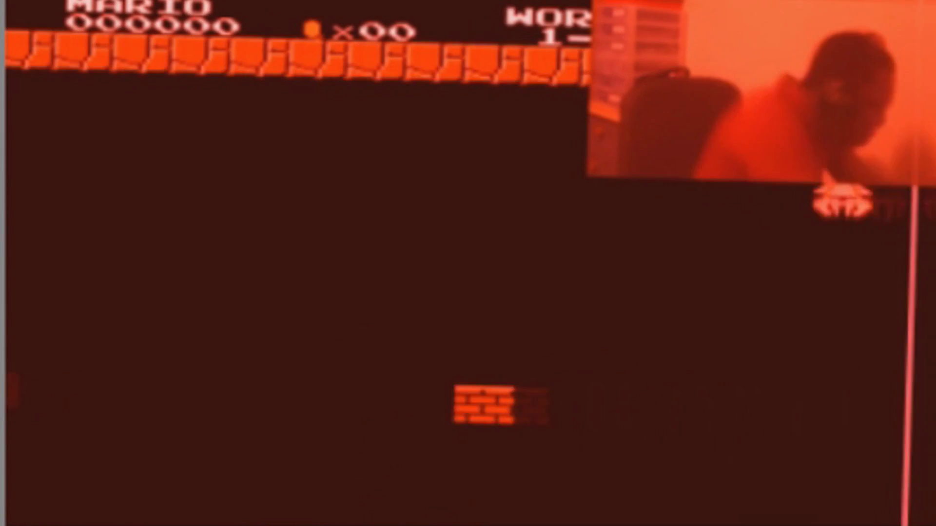
{"action": "key", "text": "Escape"}
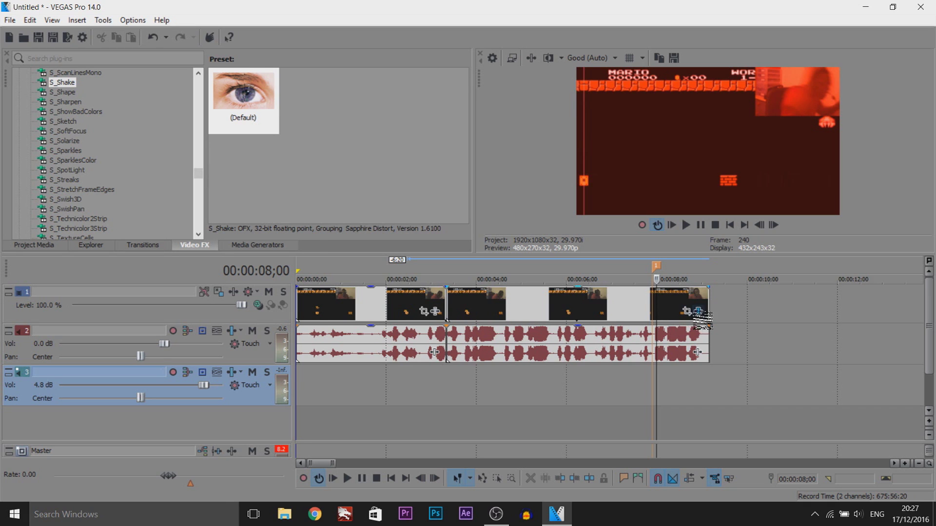
{"action": "left_click", "coordinate": [698, 311]}
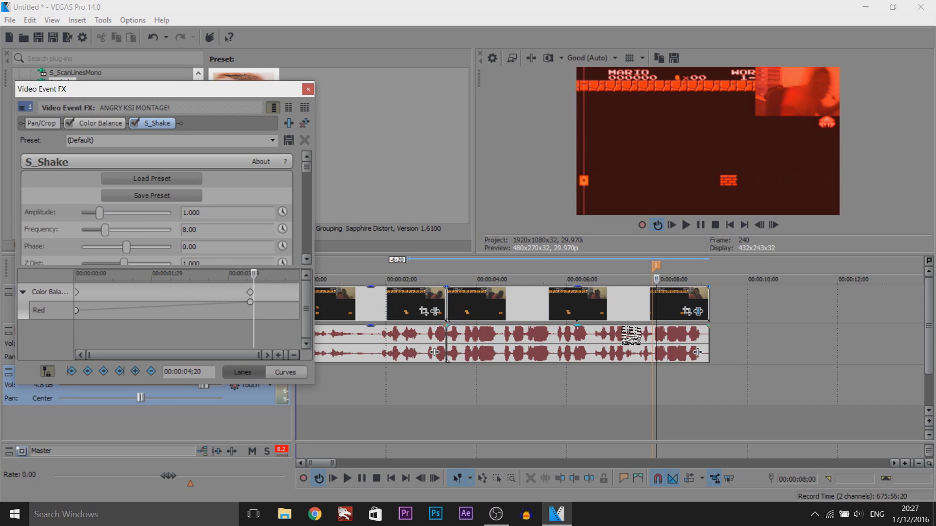
Keyframe S_Shake Amplitude at 1.973 and 2.619, rising to 5.000 at the marker.
{"action": "left_click", "coordinate": [537, 303]}
{"action": "left_click", "coordinate": [511, 310]}
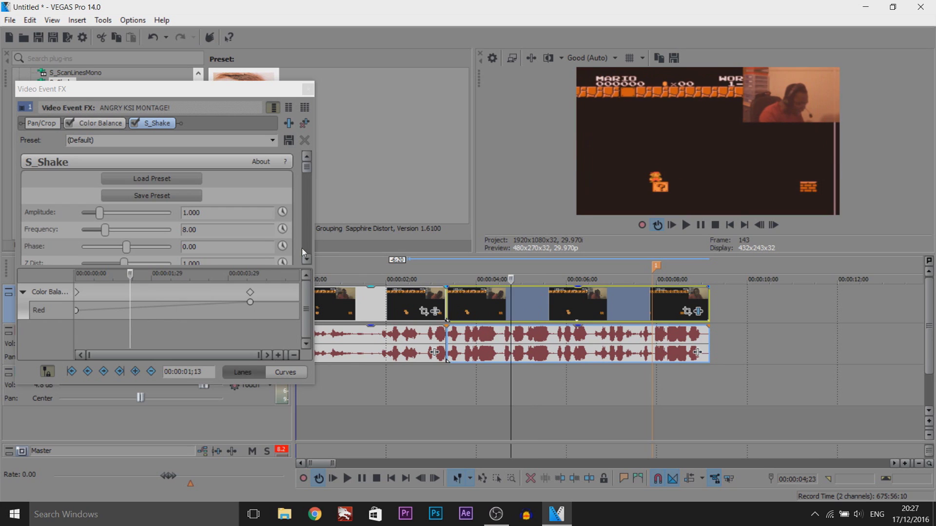
{"action": "left_click", "coordinate": [282, 212]}
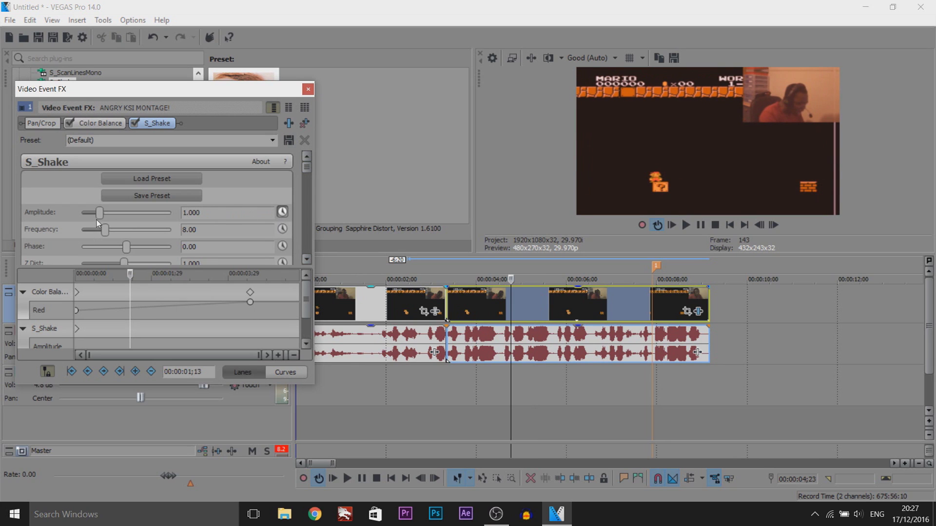
{"action": "left_click_drag", "start_coordinate": [100, 212], "coordinate": [128, 213]}
{"action": "left_click", "coordinate": [560, 322]}
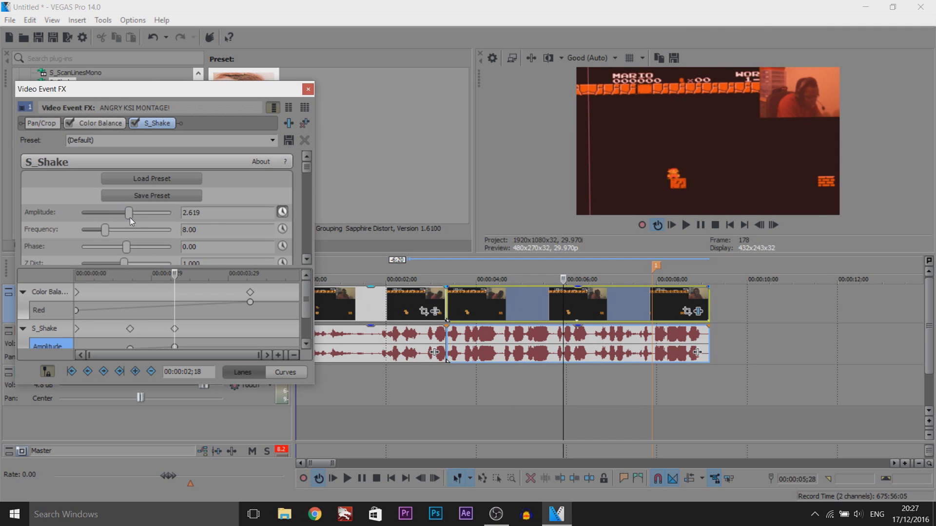
{"action": "left_click", "coordinate": [655, 312]}
{"action": "left_click_drag", "start_coordinate": [129, 213], "coordinate": [315, 138]}
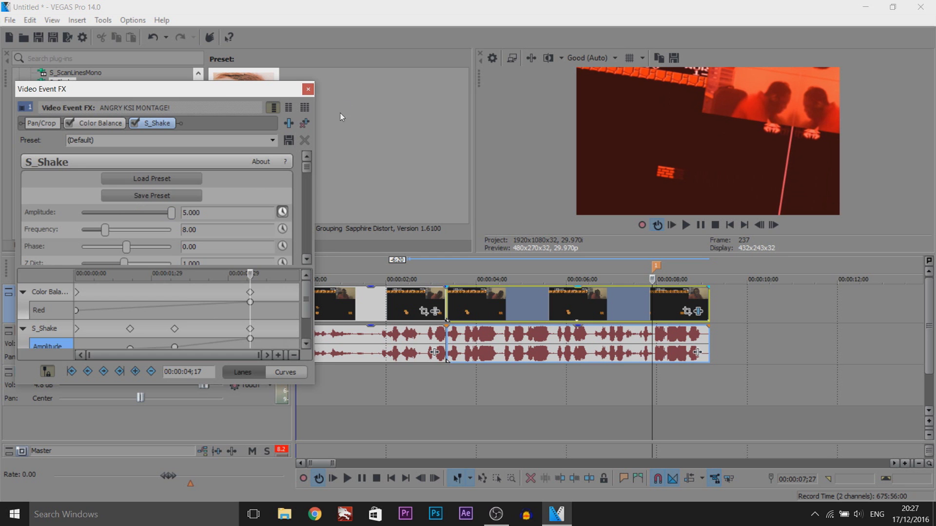
{"action": "left_click", "coordinate": [308, 89]}
Remove the S_Shake effect from the later piece of the Mario clip.
{"action": "left_click", "coordinate": [444, 388]}
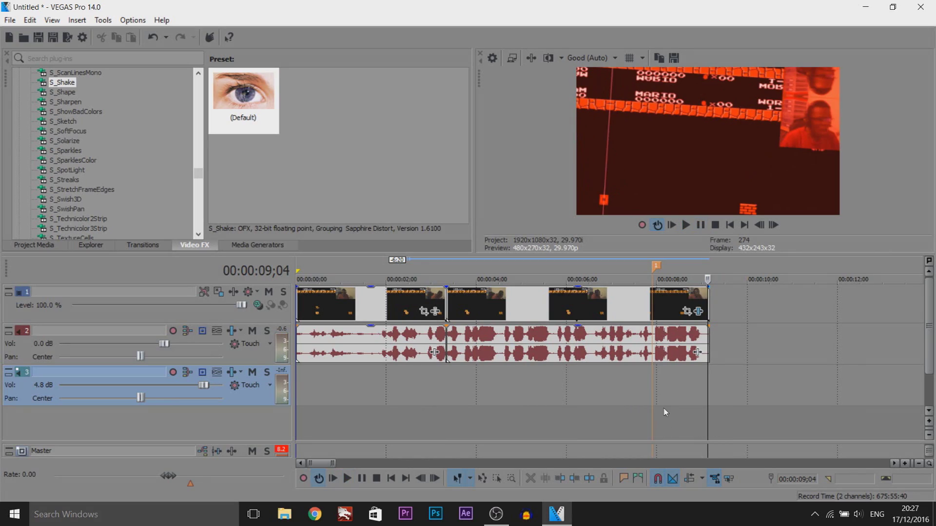
{"action": "left_click", "coordinate": [604, 314]}
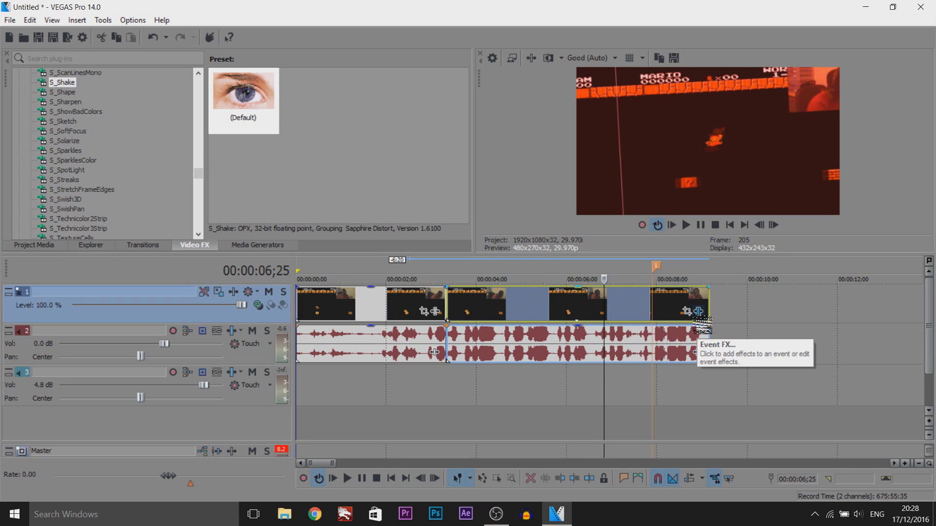
{"action": "left_click", "coordinate": [697, 312]}
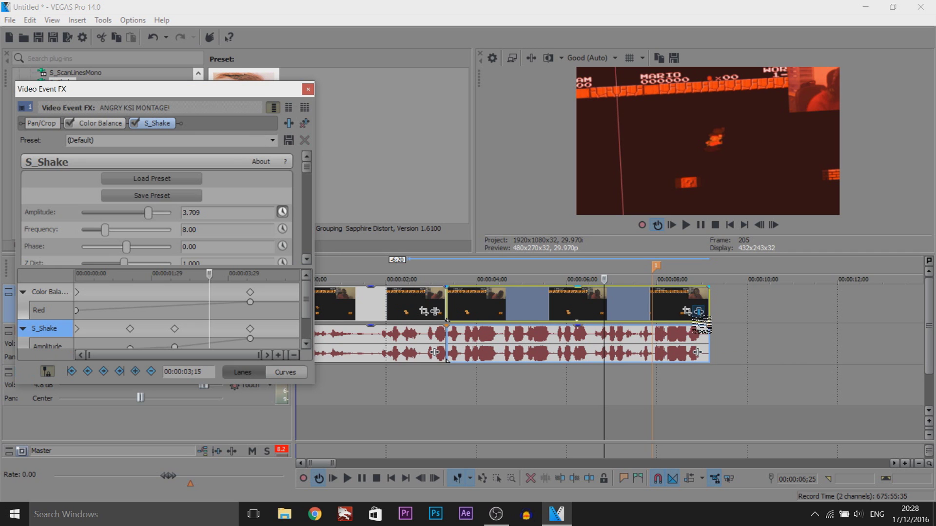
{"action": "left_click", "coordinate": [304, 123]}
{"action": "left_click", "coordinate": [308, 90]}
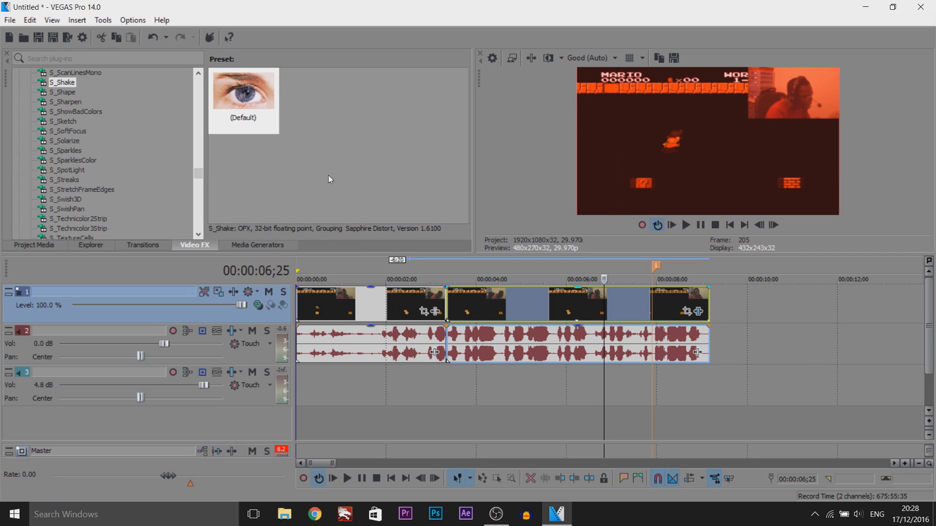
{"action": "left_click", "coordinate": [444, 311]}
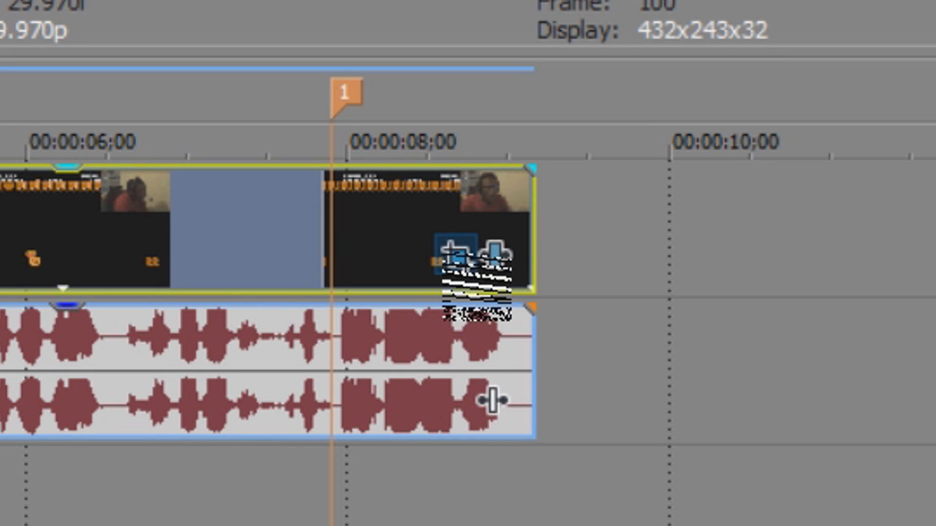
Zoom the clip at 03;10 to 1120x630 and keyframe jittering Position shifts for a shake.
{"action": "left_click", "coordinate": [456, 253]}
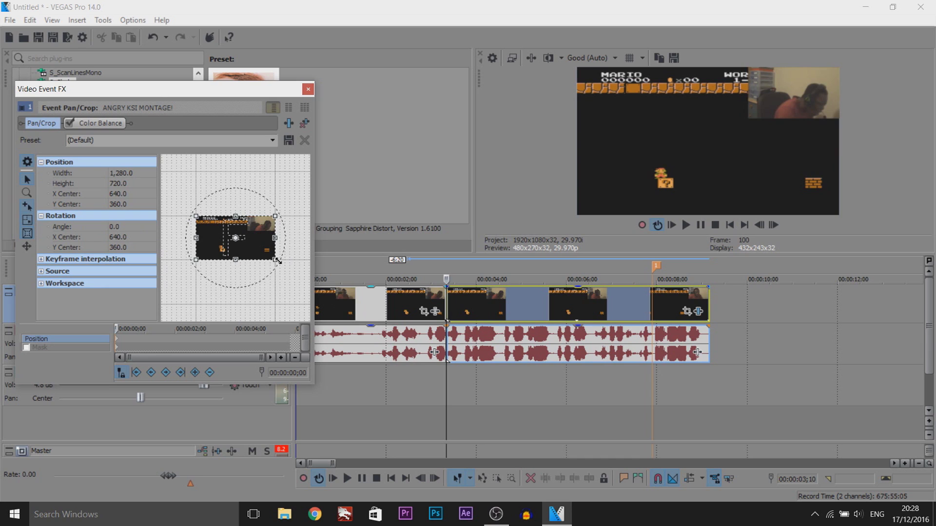
{"action": "left_click_drag", "start_coordinate": [276, 261], "coordinate": [272, 260]}
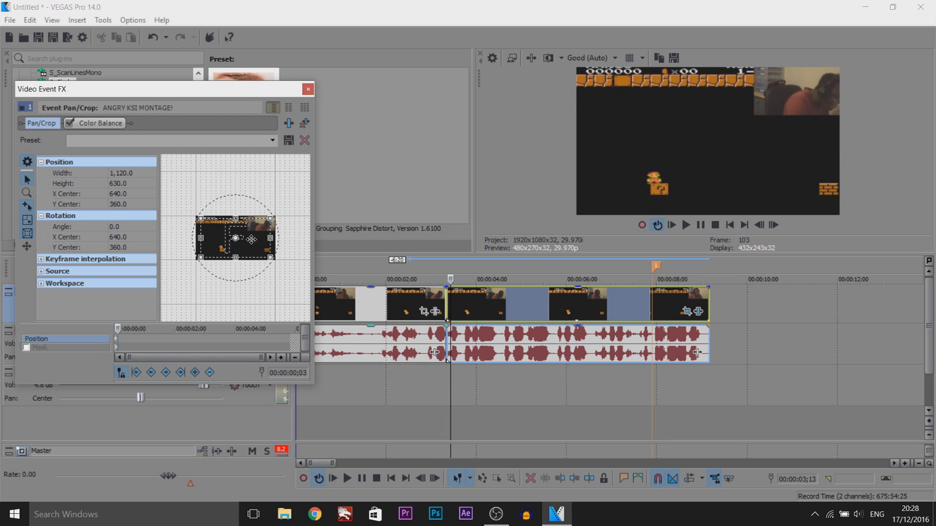
{"action": "left_click_drag", "start_coordinate": [251, 240], "coordinate": [246, 237]}
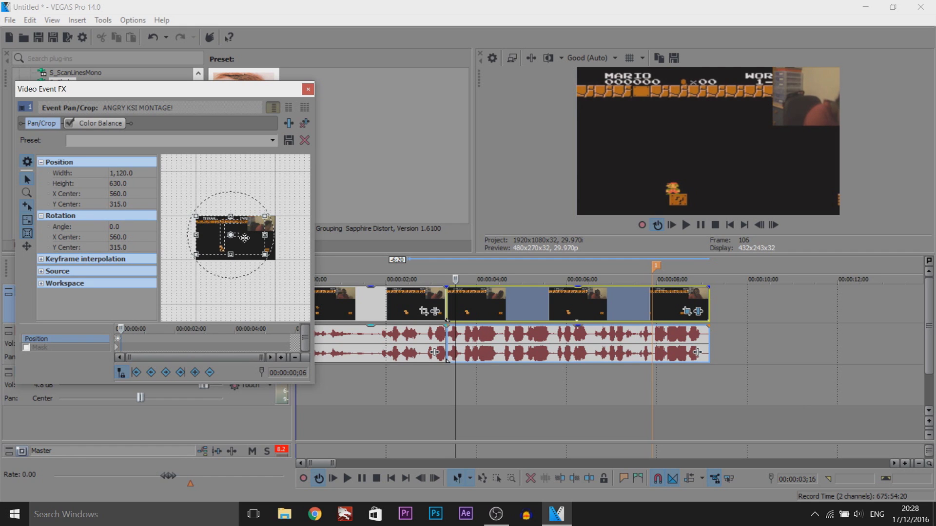
{"action": "left_click_drag", "start_coordinate": [246, 236], "coordinate": [245, 242]}
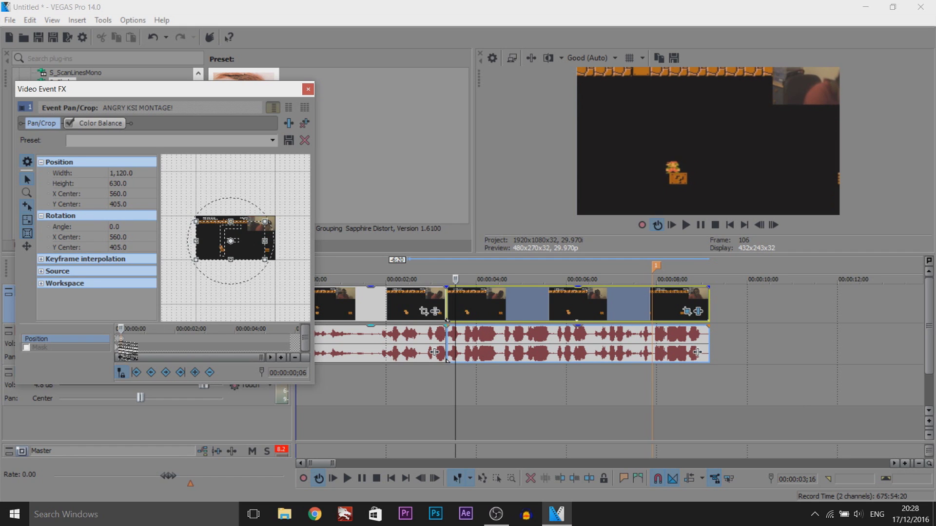
{"action": "left_click_drag", "start_coordinate": [238, 255], "coordinate": [248, 255]}
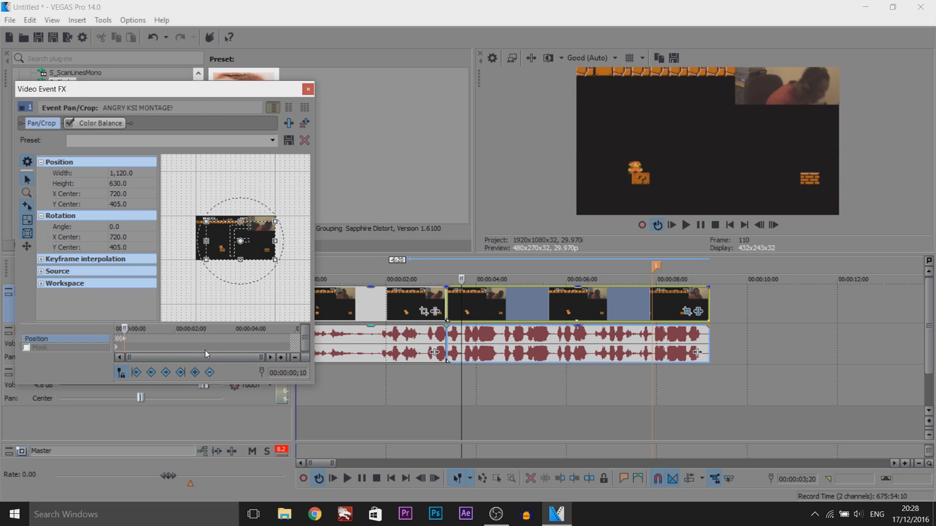
{"action": "left_click_drag", "start_coordinate": [256, 251], "coordinate": [257, 245]}
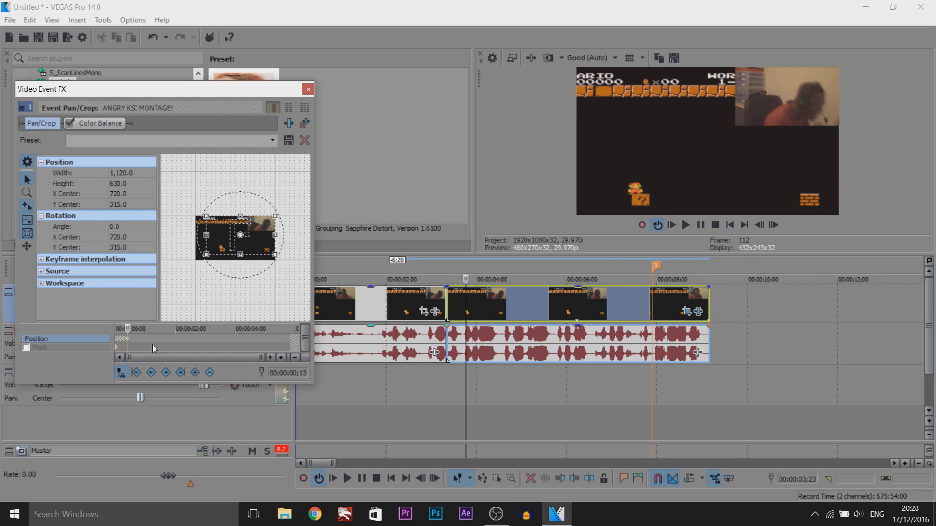
{"action": "left_click_drag", "start_coordinate": [261, 239], "coordinate": [256, 244]}
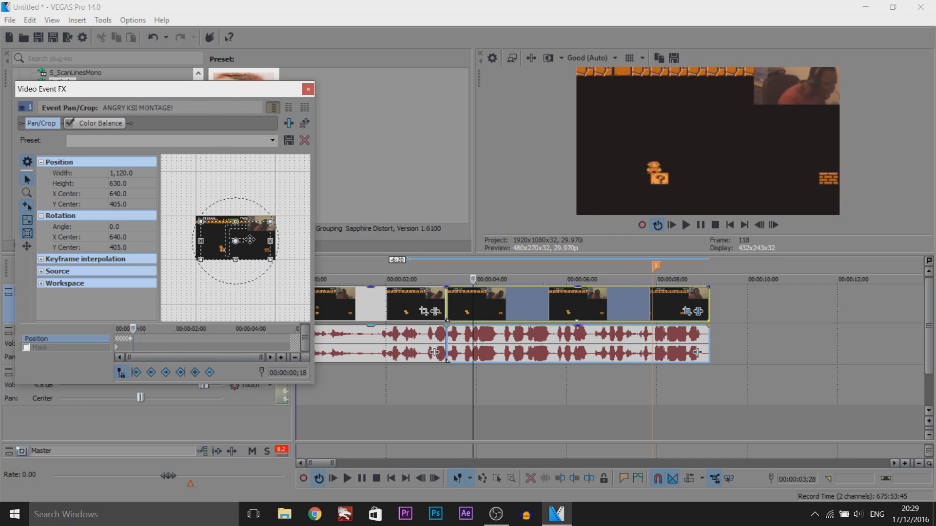
{"action": "left_click_drag", "start_coordinate": [252, 240], "coordinate": [246, 236]}
{"action": "left_click", "coordinate": [137, 340]}
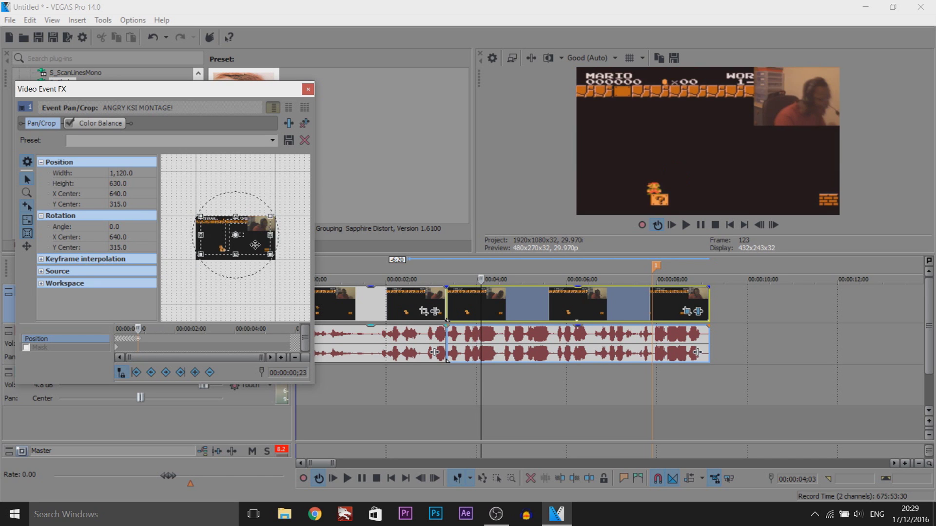
{"action": "left_click_drag", "start_coordinate": [246, 250], "coordinate": [257, 244]}
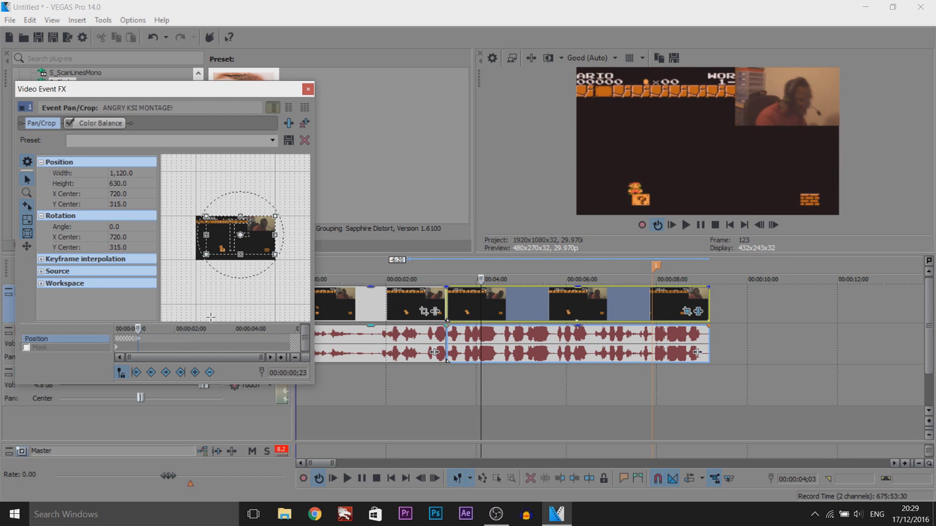
{"action": "mouse_move", "coordinate": [247, 239]}
{"action": "left_mouse_down"}
{"action": "mouse_move", "coordinate": [237, 245]}
{"action": "mouse_move", "coordinate": [243, 240]}
{"action": "left_mouse_up"}
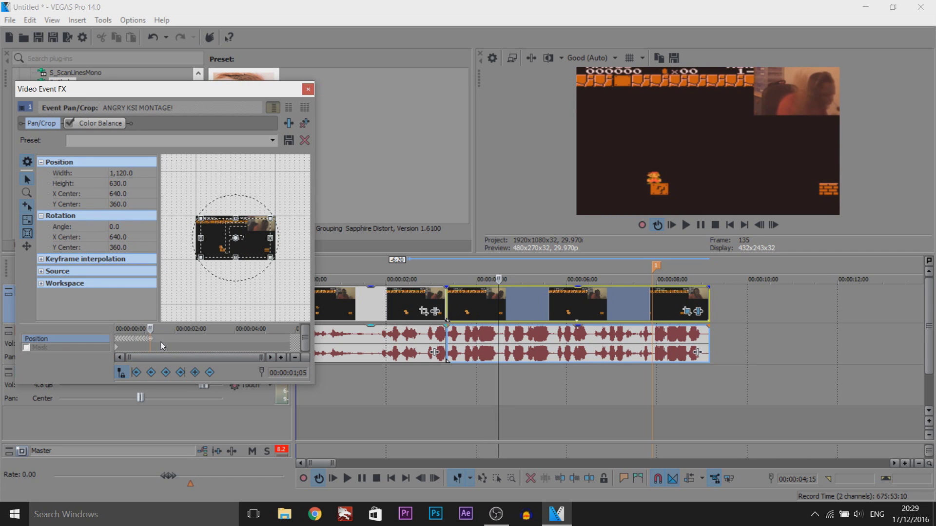
Select the Position shake keyframes, paste another run further along, and play it back.
{"action": "scroll", "coordinate": [157, 345], "scroll_direction": "up", "scroll_amount": 3}
{"action": "left_click_drag", "start_coordinate": [218, 337], "coordinate": [186, 349]}
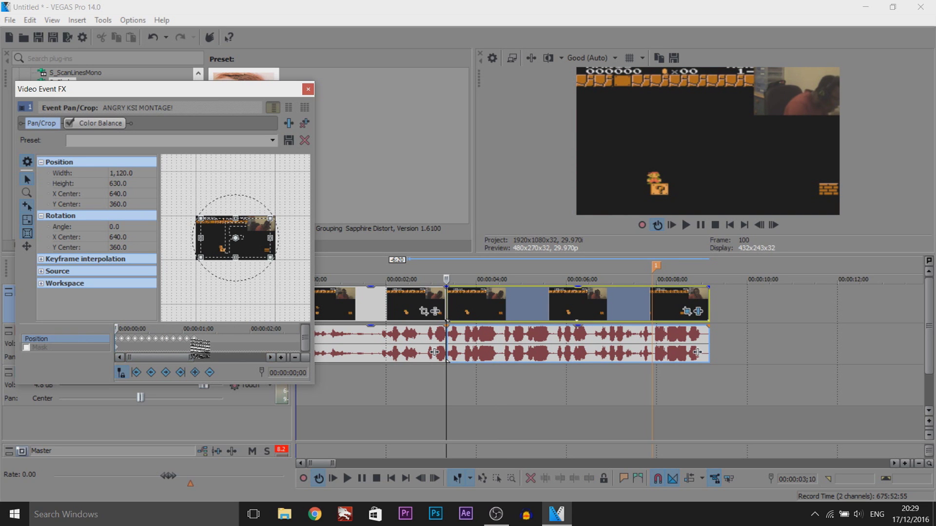
{"action": "key", "text": "space"}
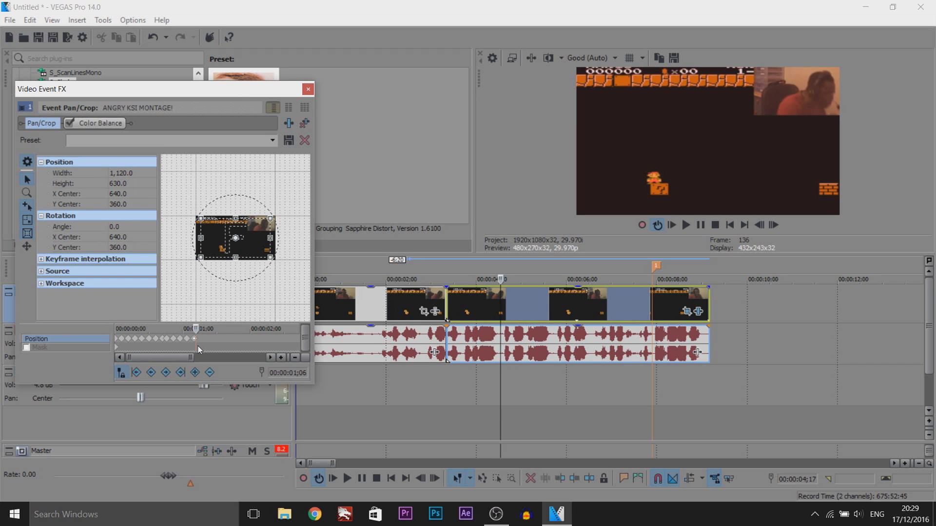
{"action": "key", "text": "ctrl+v"}
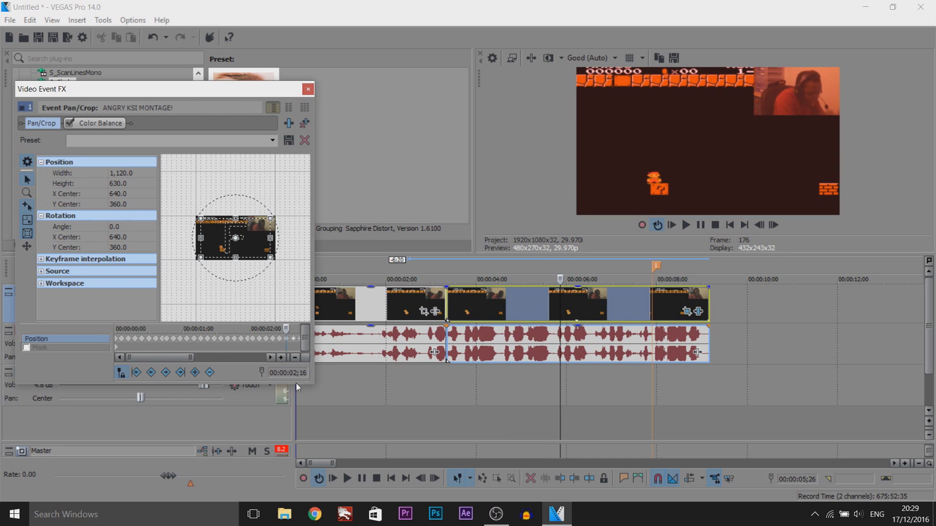
{"action": "left_click_drag", "start_coordinate": [184, 360], "coordinate": [251, 365]}
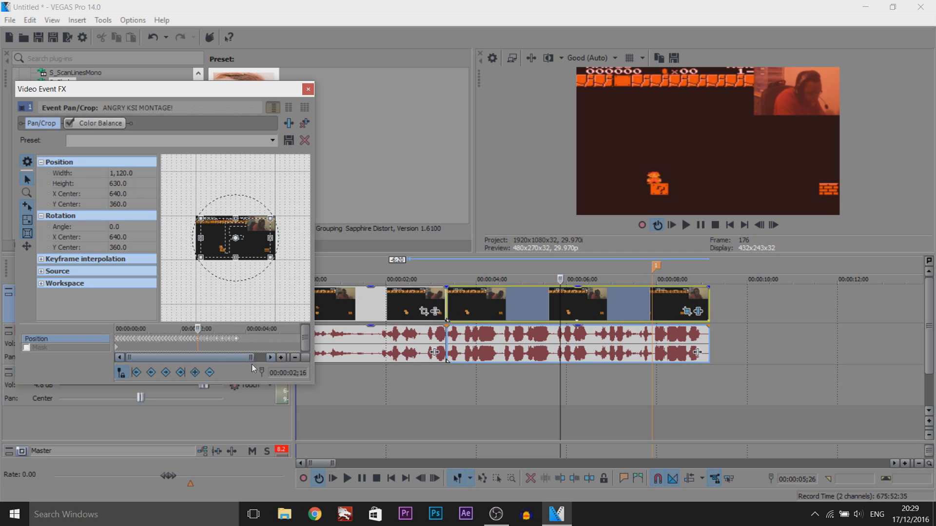
{"action": "key", "text": "space"}
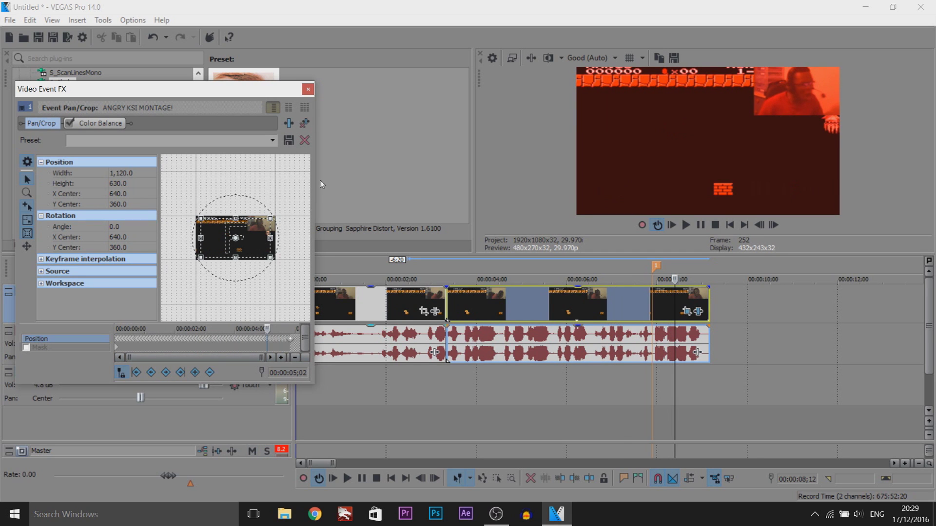
Close Pan/Crop, preview from the start, and put the playhead on the final clip.
{"action": "left_click", "coordinate": [308, 89]}
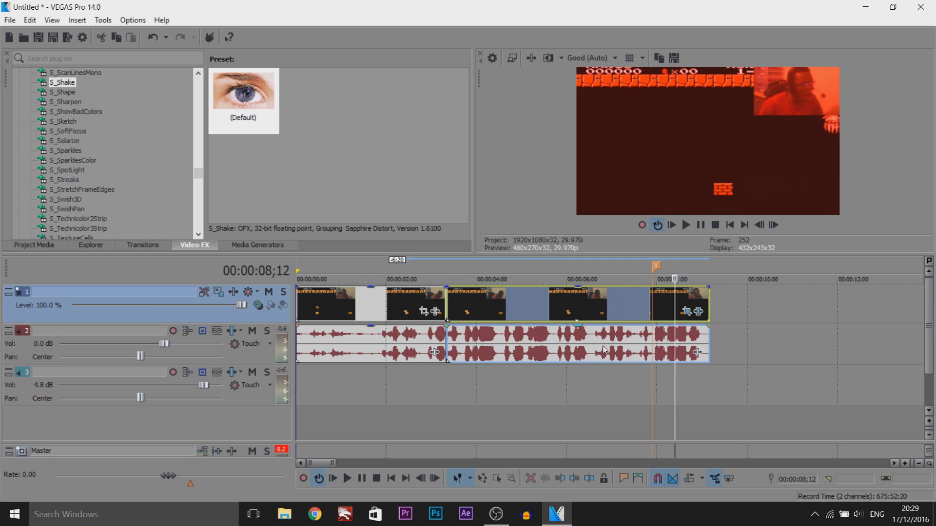
{"action": "key", "text": "ctrl+Home"}
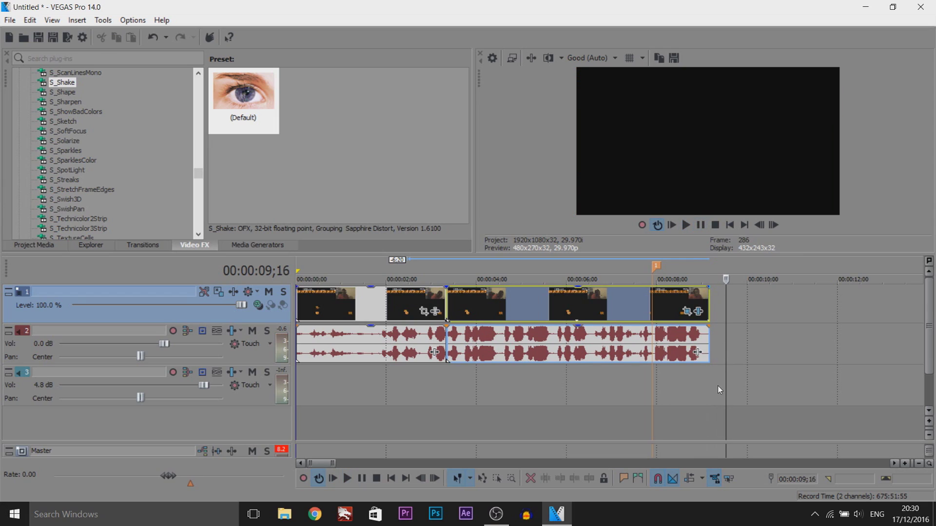
{"action": "left_click", "coordinate": [646, 390]}
{"action": "left_click", "coordinate": [631, 390]}
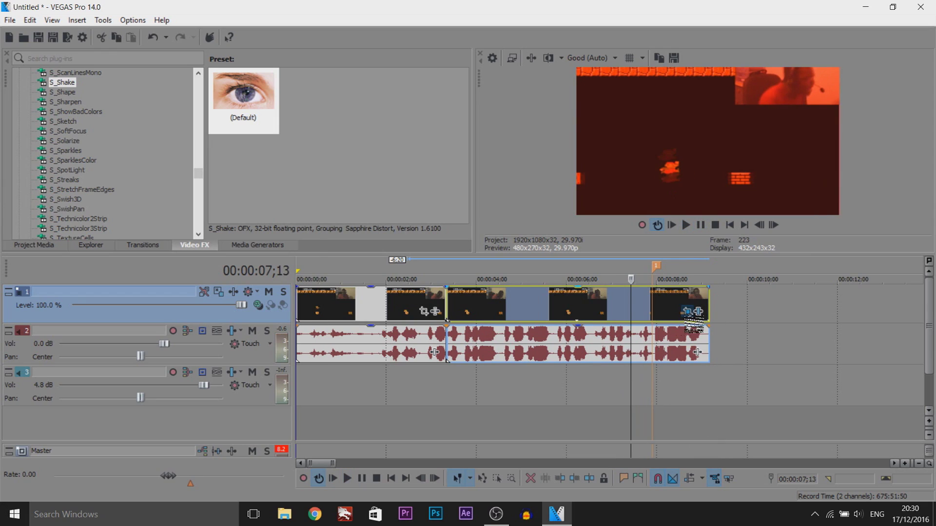
Zoom the final clip's Pan/Crop framing in to 640 by 360.
{"action": "left_click", "coordinate": [687, 311]}
{"action": "left_click_drag", "start_coordinate": [207, 222], "coordinate": [221, 230]}
{"action": "scroll", "coordinate": [238, 349], "scroll_direction": "up", "scroll_amount": 5}
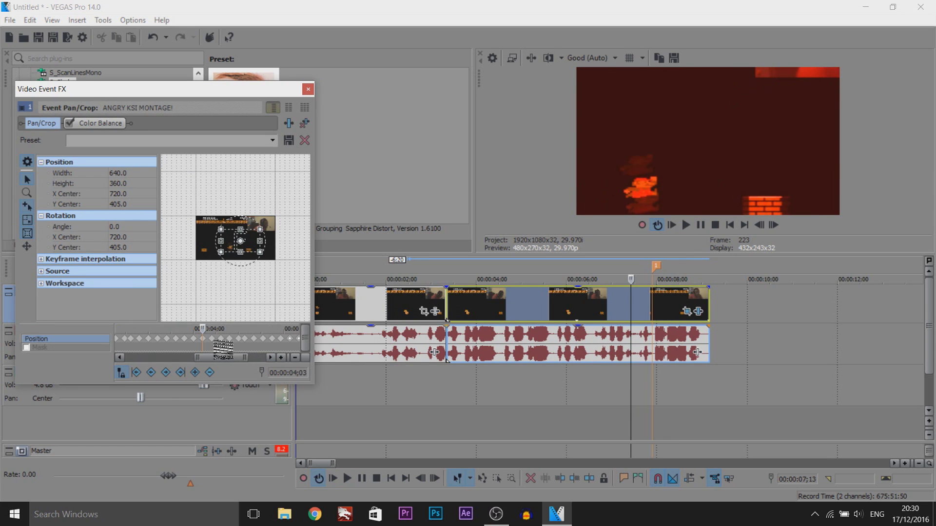
{"action": "left_click", "coordinate": [308, 89]}
{"action": "left_click", "coordinate": [438, 382]}
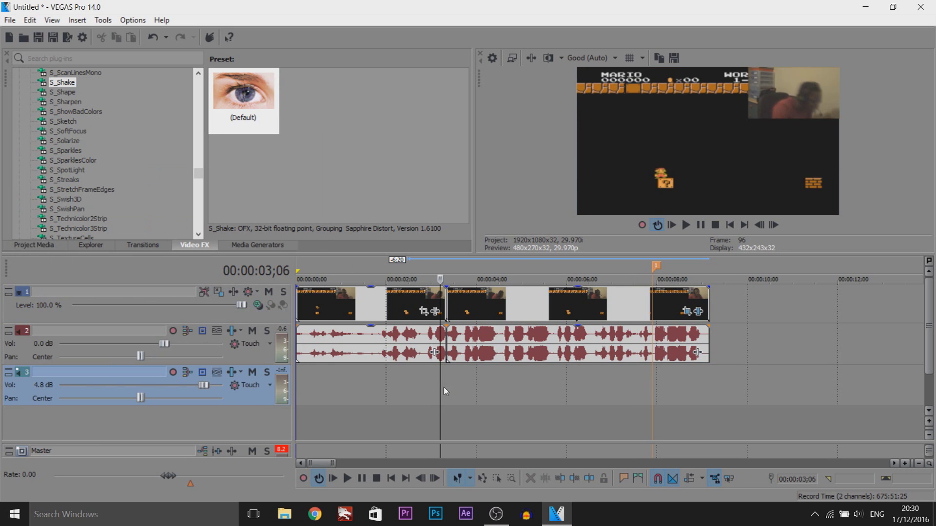
Place the Rumbling Sound effect on track 3 starting near 0.5 seconds.
{"action": "left_click_drag", "start_coordinate": [440, 387], "coordinate": [459, 387]}
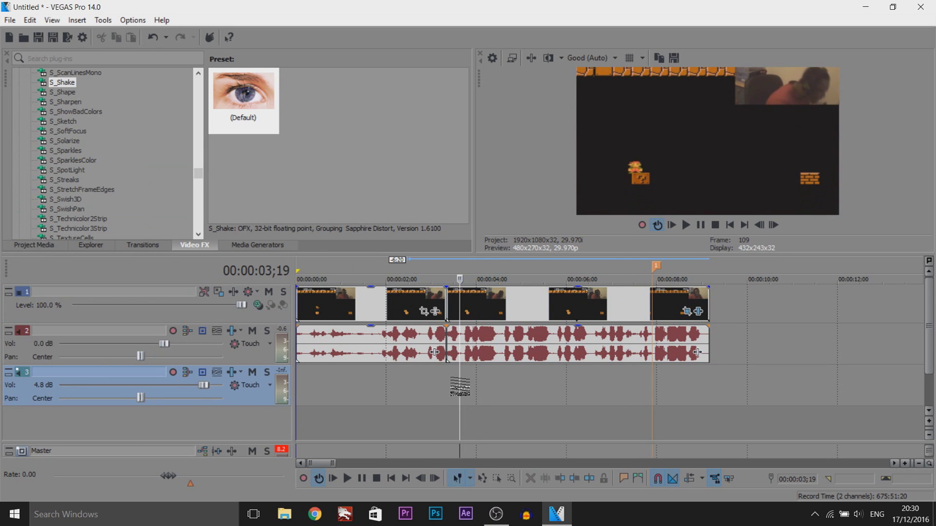
{"action": "key", "text": "alt+6"}
{"action": "left_click_drag", "start_coordinate": [234, 96], "coordinate": [445, 393]}
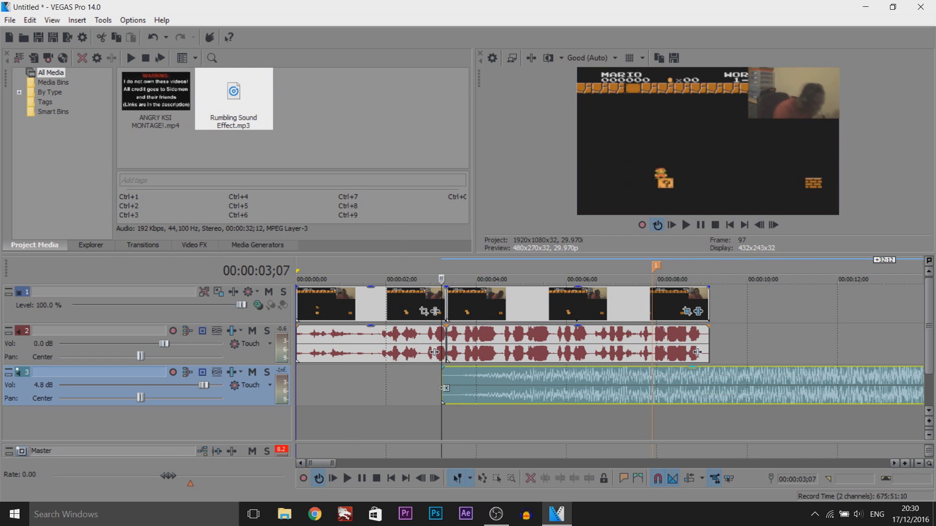
{"action": "scroll", "coordinate": [511, 397], "scroll_direction": "down", "scroll_amount": 4}
{"action": "scroll", "coordinate": [466, 396], "scroll_direction": "down", "scroll_amount": 2}
{"action": "left_click_drag", "start_coordinate": [368, 383], "coordinate": [348, 383]}
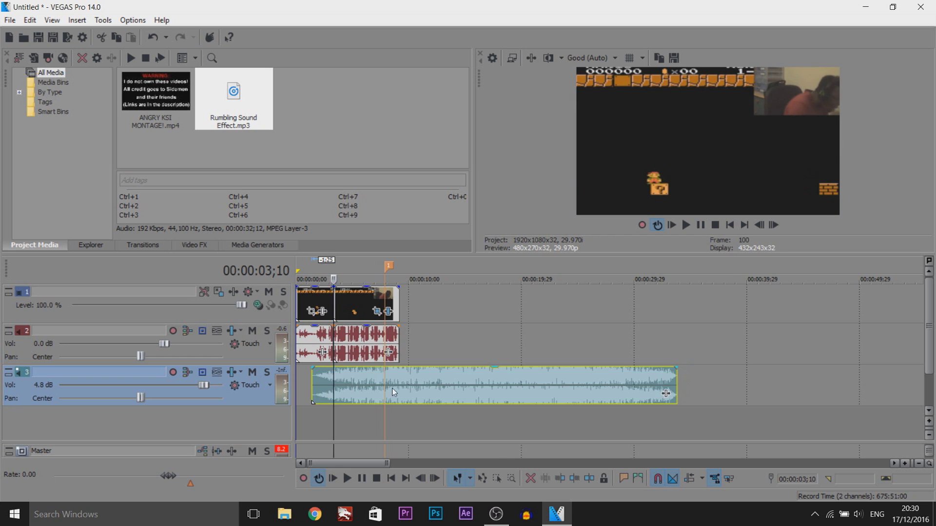
{"action": "scroll", "coordinate": [374, 386], "scroll_direction": "up", "scroll_amount": 3}
{"action": "left_click_drag", "start_coordinate": [598, 400], "coordinate": [554, 399]}
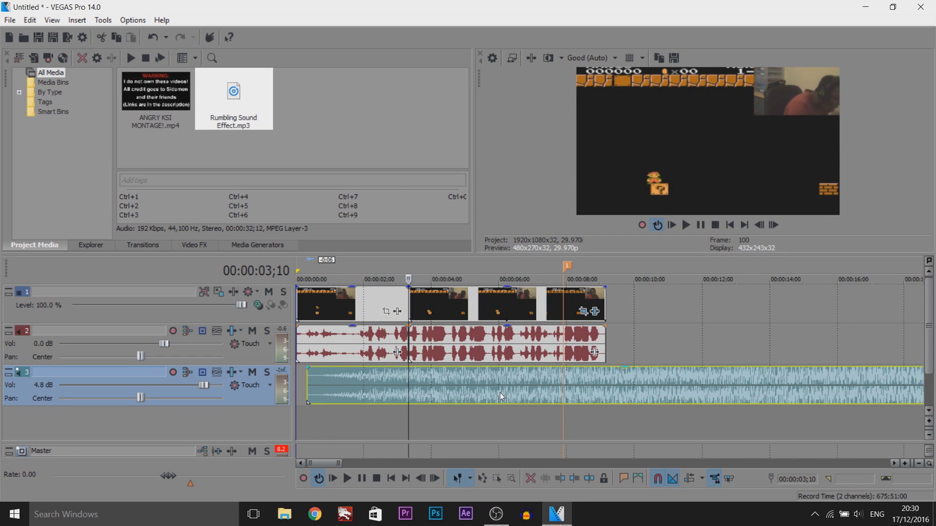
{"action": "scroll", "coordinate": [389, 388], "scroll_direction": "down", "scroll_amount": 2}
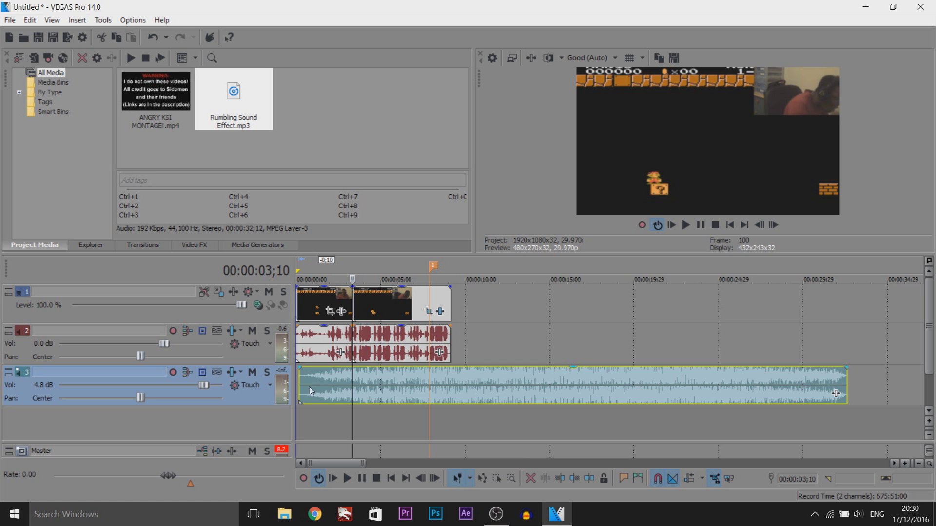
Preview the gameplay from the start, then undo to remove the Rumbling Sound clip.
{"action": "left_click", "coordinate": [296, 333]}
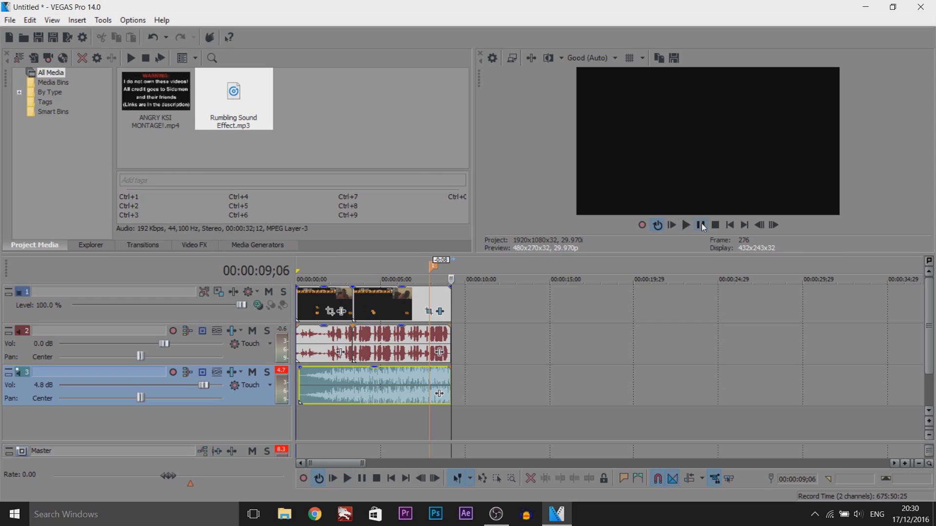
{"action": "left_click", "coordinate": [429, 431]}
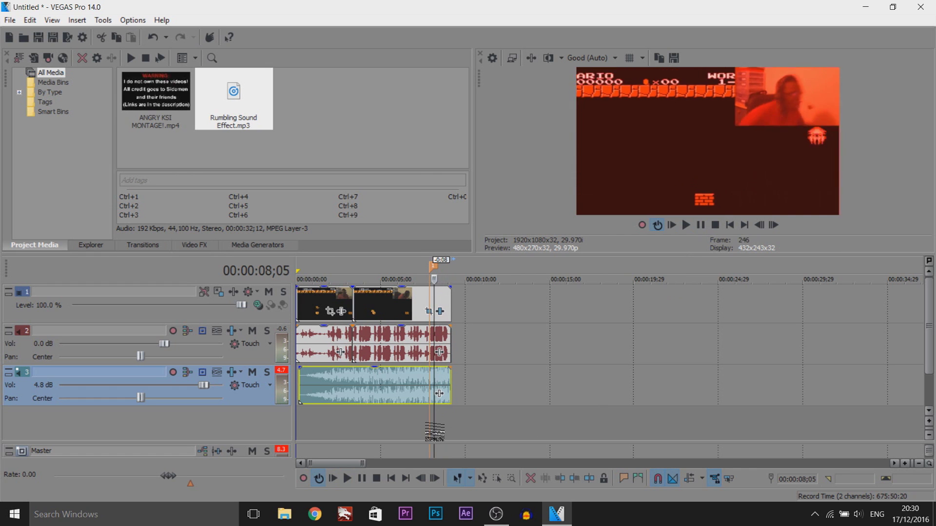
{"action": "left_click_drag", "start_coordinate": [432, 433], "coordinate": [416, 385]}
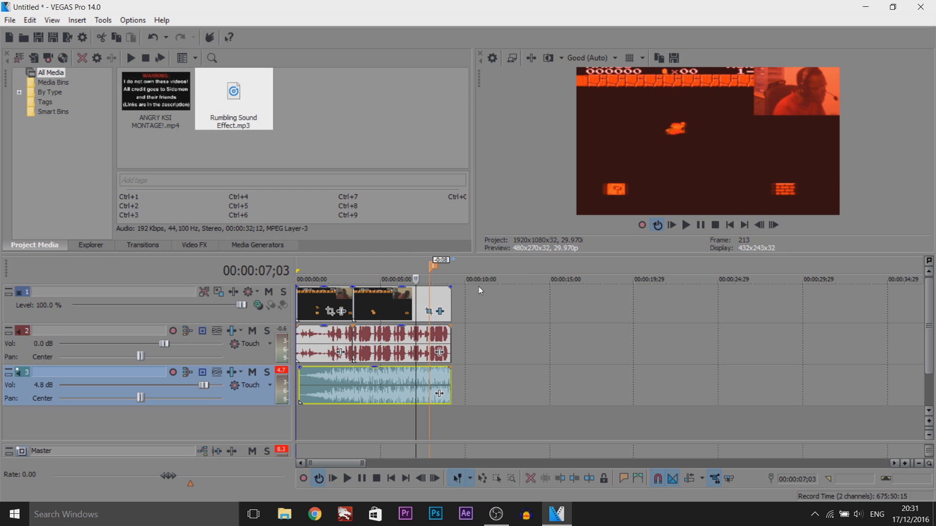
{"action": "key", "text": "ctrl+z"}
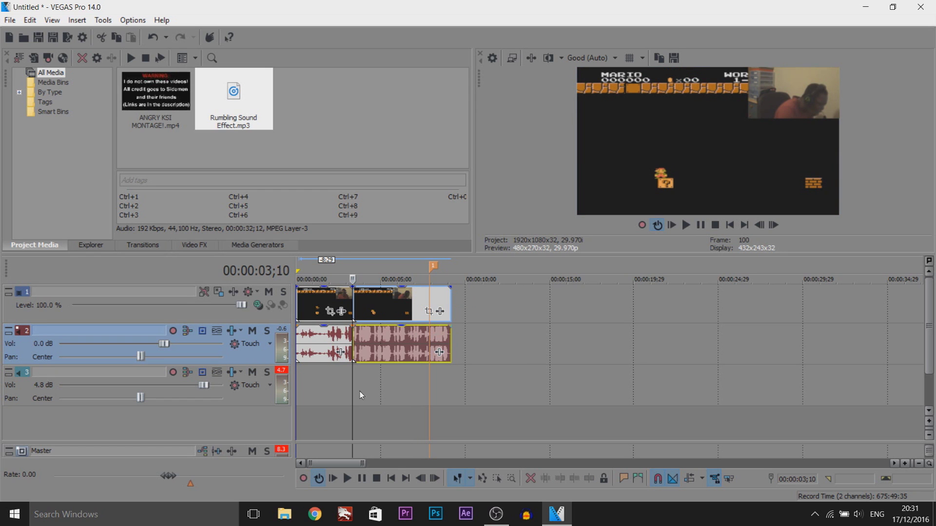
With snapping off, crop the final clip to a 423.7 by 238.3 frame around the webcam face.
{"action": "left_click", "coordinate": [431, 296]}
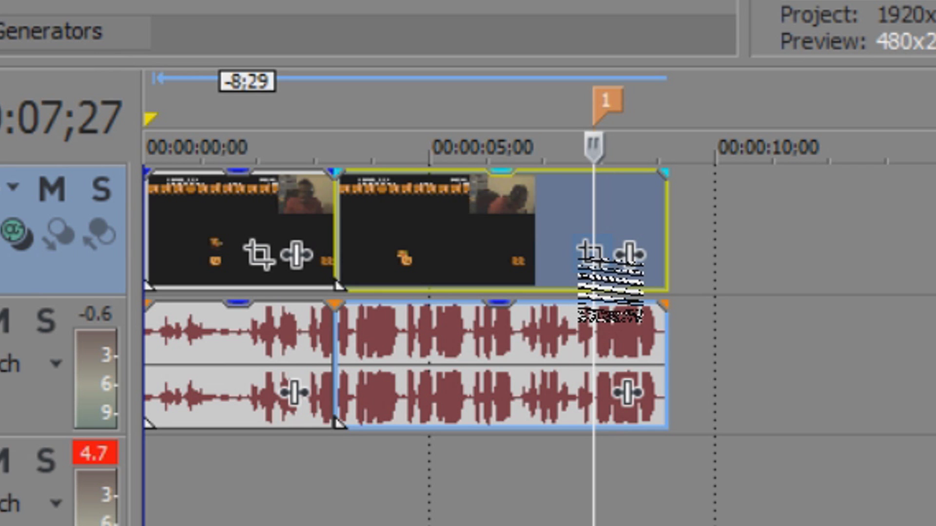
{"action": "left_click", "coordinate": [428, 311]}
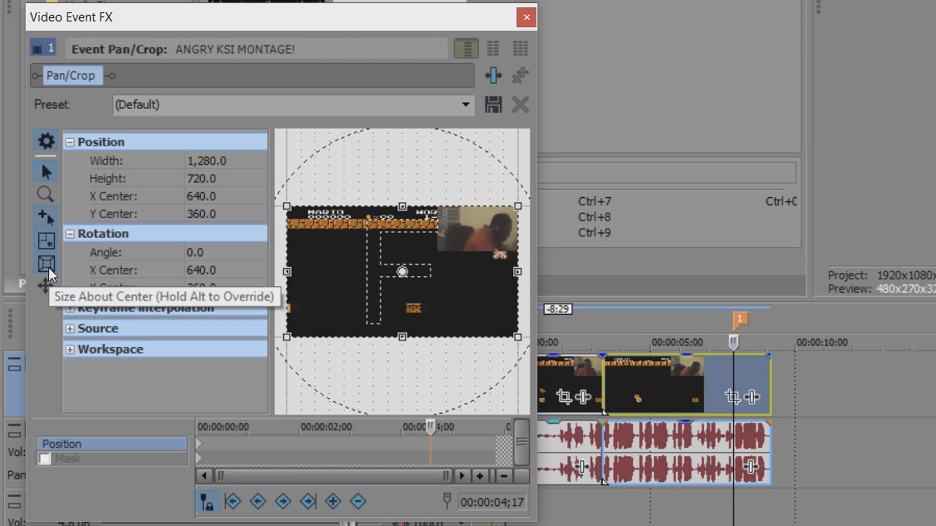
{"action": "left_click", "coordinate": [49, 224]}
{"action": "left_click_drag", "start_coordinate": [286, 337], "coordinate": [447, 263]}
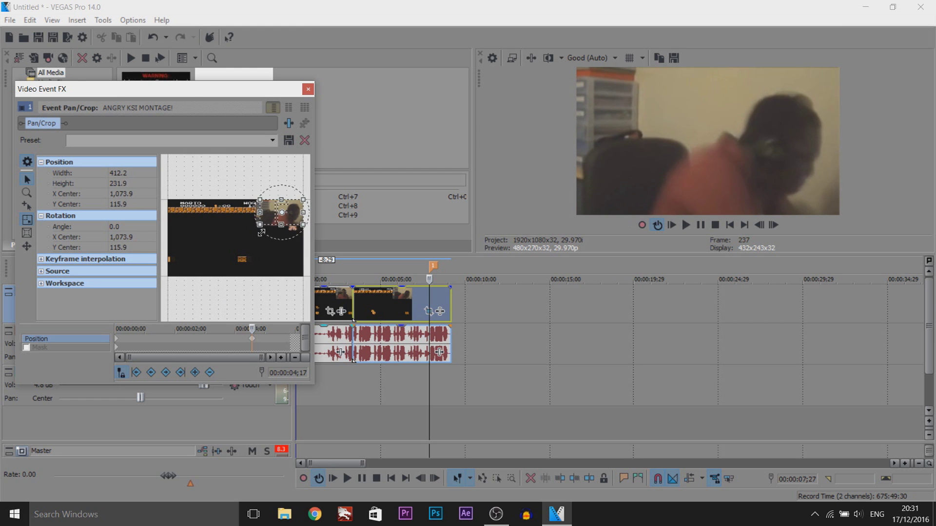
{"action": "mouse_move", "coordinate": [256, 232]}
{"action": "left_mouse_down"}
{"action": "mouse_move", "coordinate": [263, 225]}
{"action": "mouse_move", "coordinate": [258, 236]}
{"action": "left_mouse_up"}
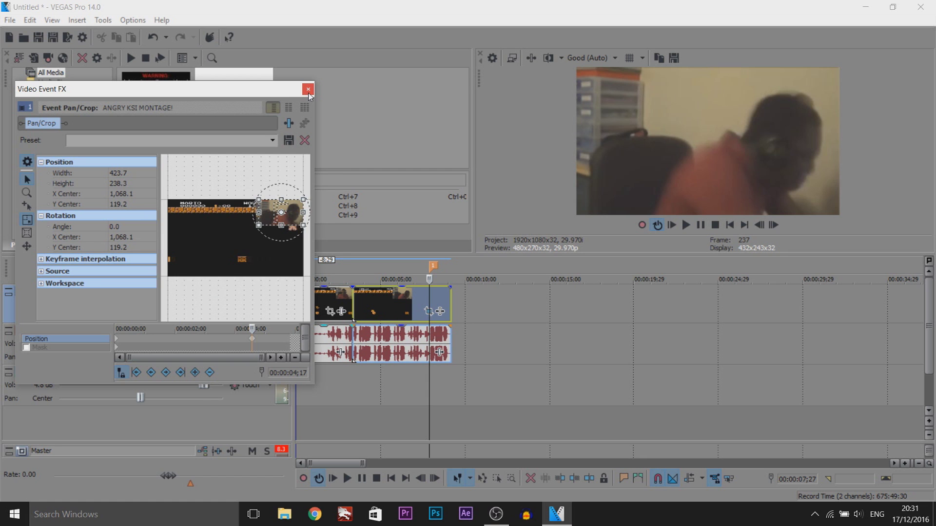
{"action": "left_click", "coordinate": [308, 89]}
Check the frames just before the marker and park the playhead on it.
{"action": "left_click", "coordinate": [402, 318]}
{"action": "left_click", "coordinate": [407, 316]}
{"action": "left_click", "coordinate": [428, 311]}
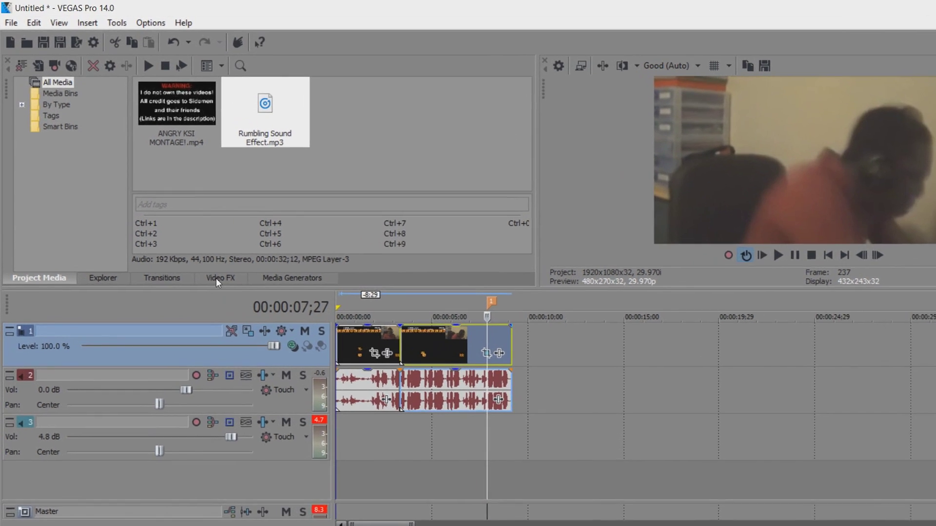
Apply the Color Balance 'Red Midtones' preset to the gameplay clip.
{"action": "left_click", "coordinate": [194, 245]}
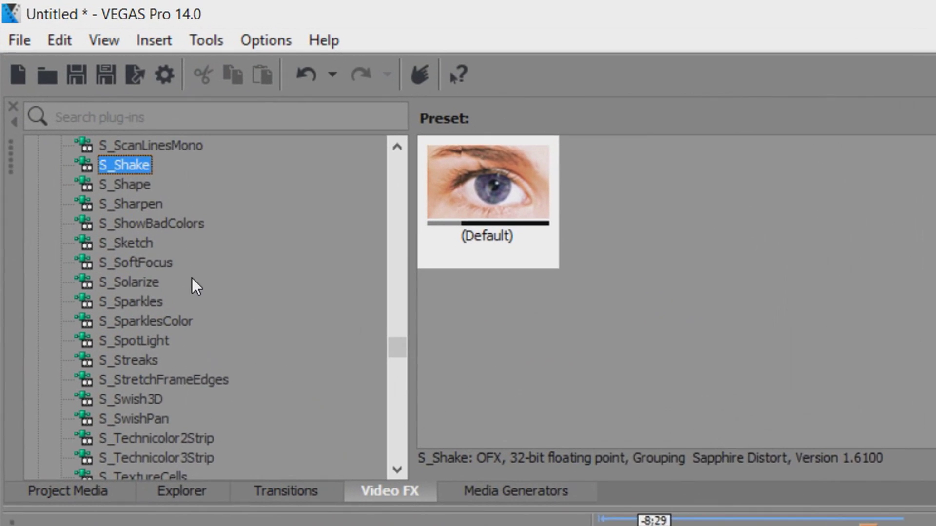
{"action": "scroll", "coordinate": [203, 296], "scroll_direction": "up", "scroll_amount": 20}
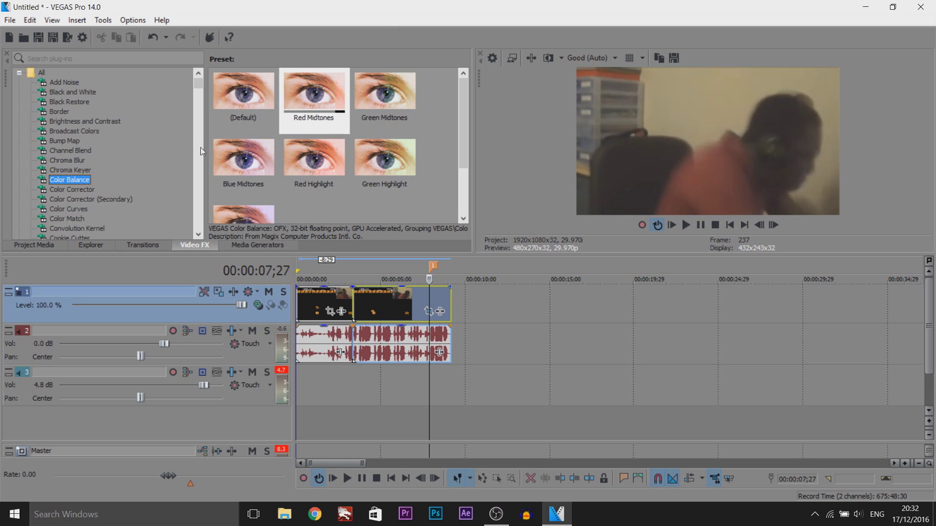
{"action": "left_click", "coordinate": [318, 101]}
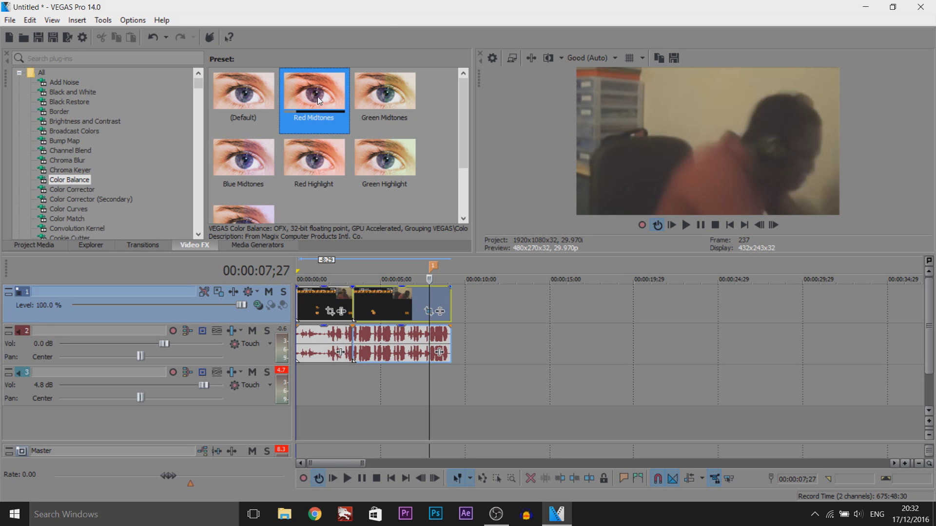
{"action": "left_click_drag", "start_coordinate": [385, 312], "coordinate": [385, 312]}
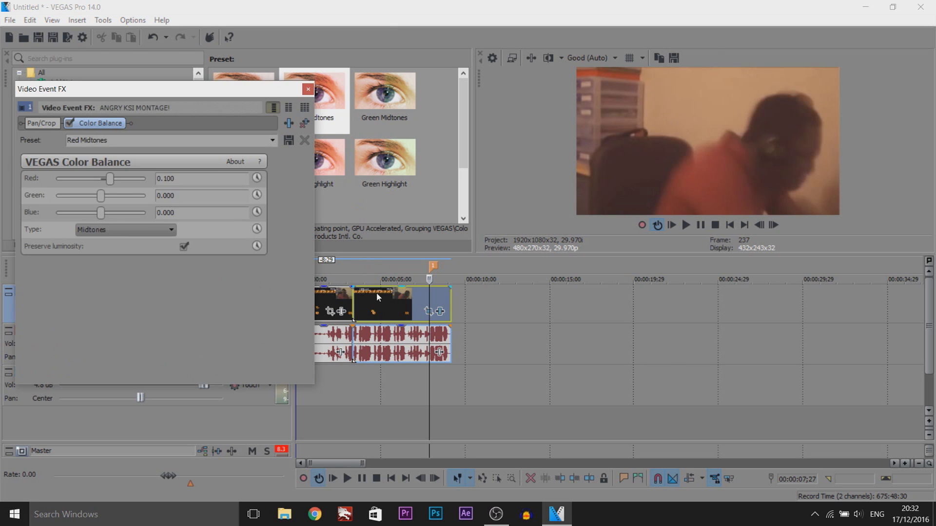
Animate Red to 0.500 at the marker and 0.000 at the clip start.
{"action": "left_click", "coordinate": [446, 166]}
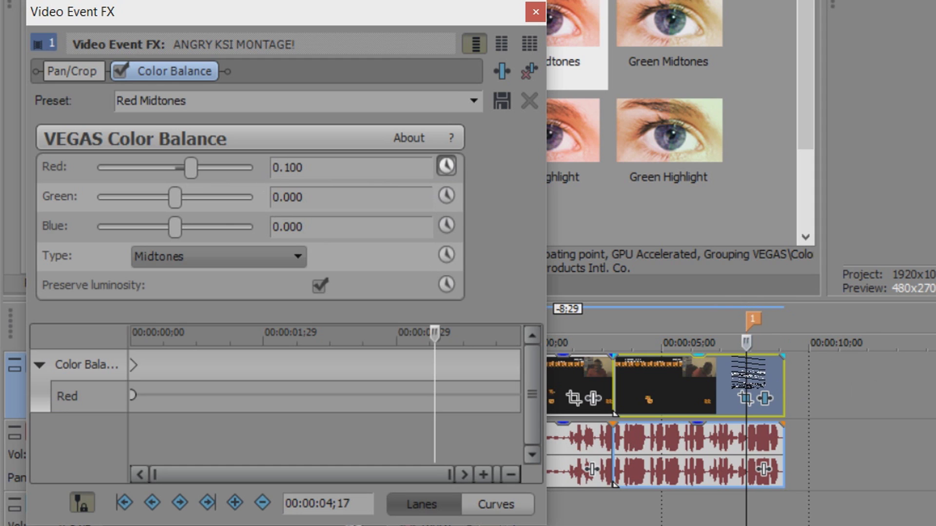
{"action": "left_click", "coordinate": [751, 385]}
{"action": "left_click_drag", "start_coordinate": [191, 168], "coordinate": [254, 168]}
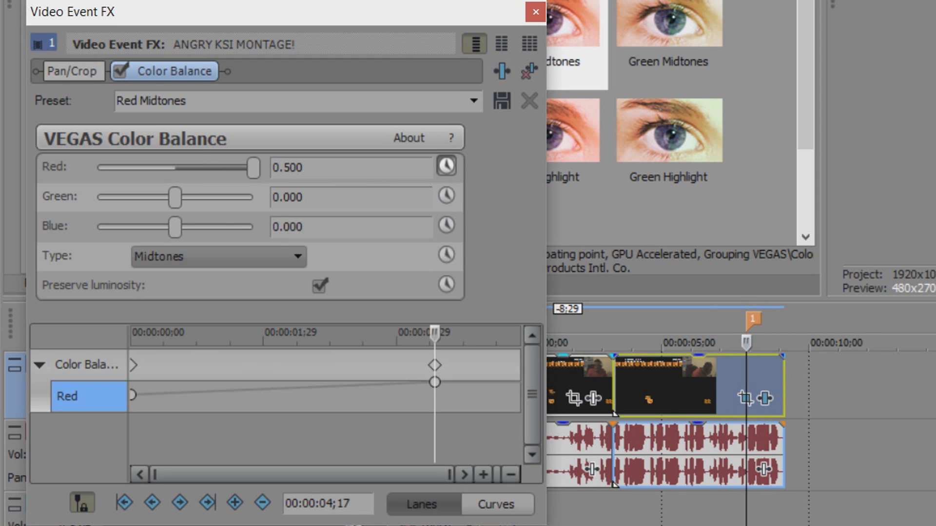
{"action": "left_click", "coordinate": [133, 363]}
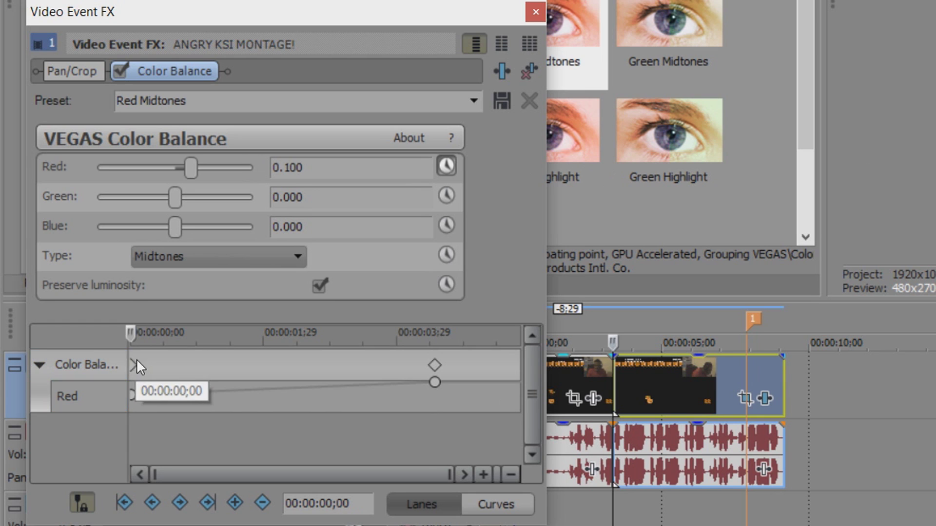
{"action": "double_click", "coordinate": [312, 174]}
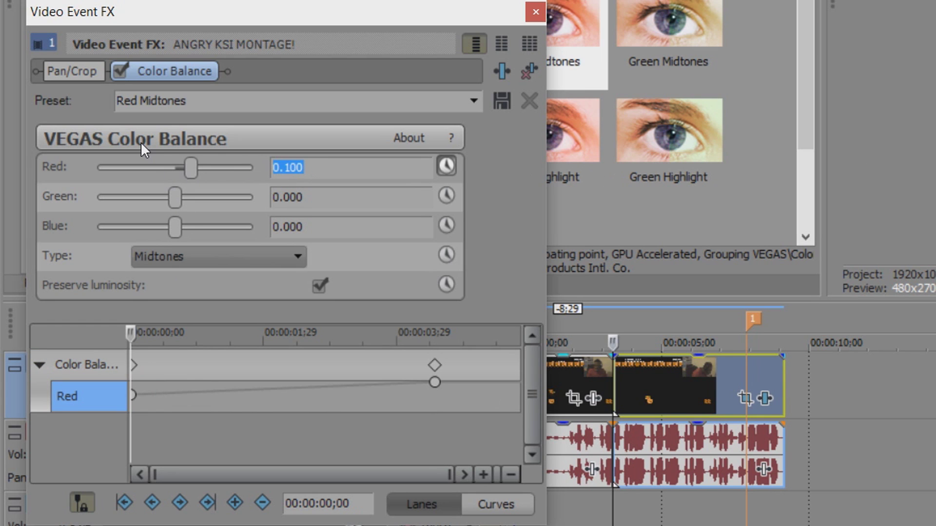
{"action": "type", "text": "0"}
{"action": "key", "text": "Return"}
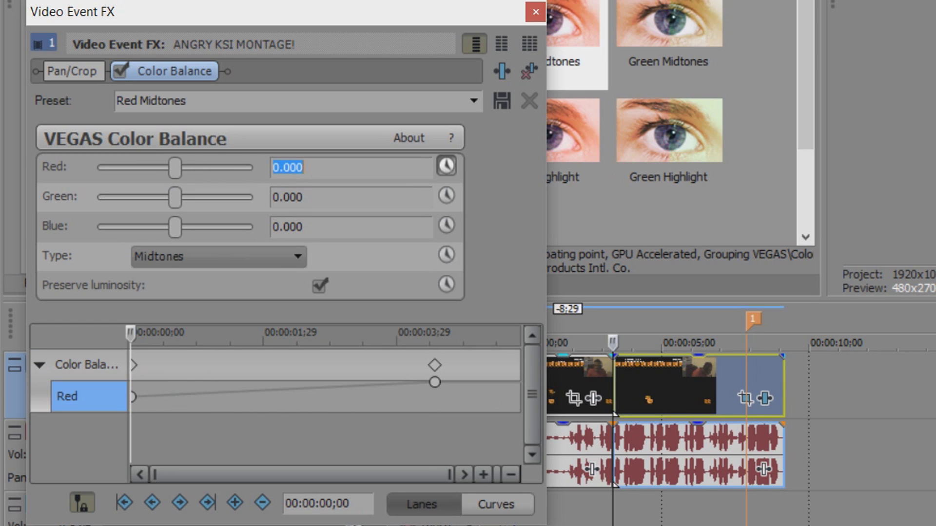
Close the effects window and play the edit from the beginning.
{"action": "left_click", "coordinate": [532, 15]}
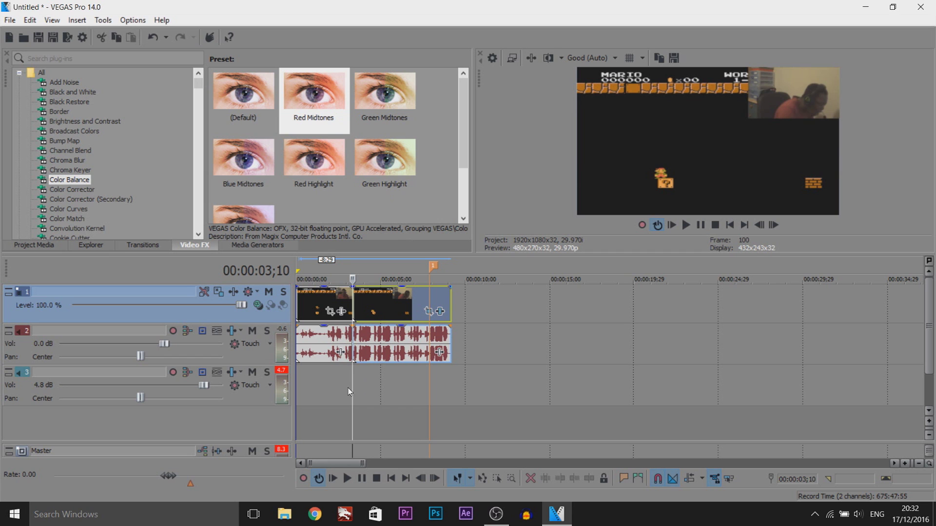
{"action": "key", "text": "ctrl+Home"}
{"action": "key", "text": "space"}
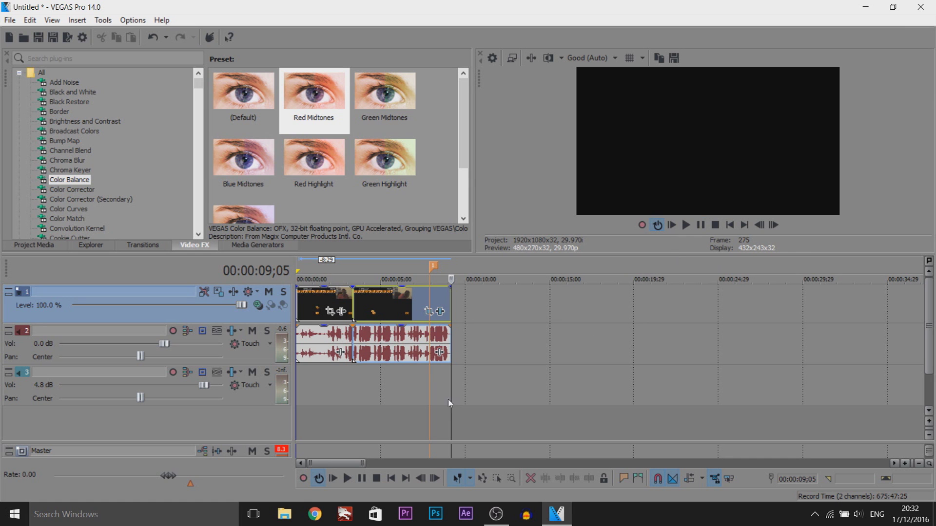
With the cursor at the marker, apply the S_Shake effect to the gameplay clip.
{"action": "left_click", "coordinate": [424, 401]}
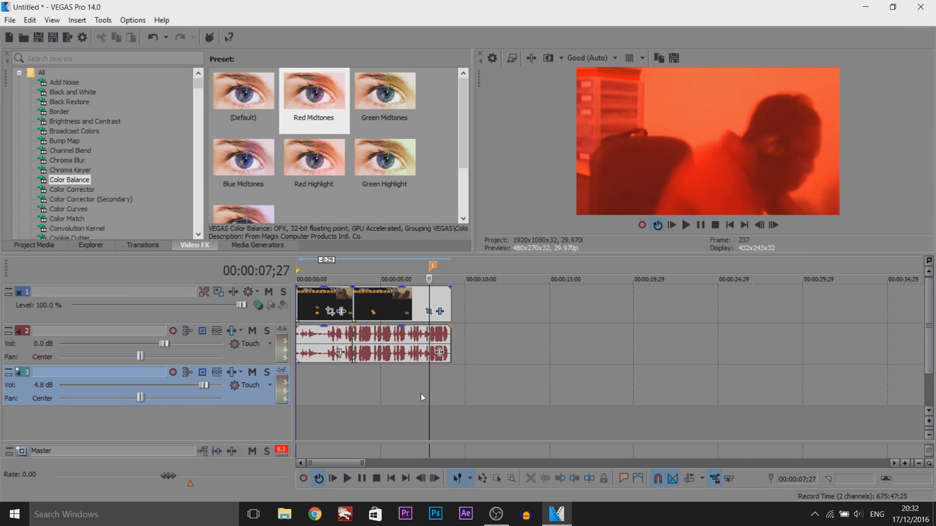
{"action": "scroll", "coordinate": [136, 220], "scroll_direction": "down", "scroll_amount": 5}
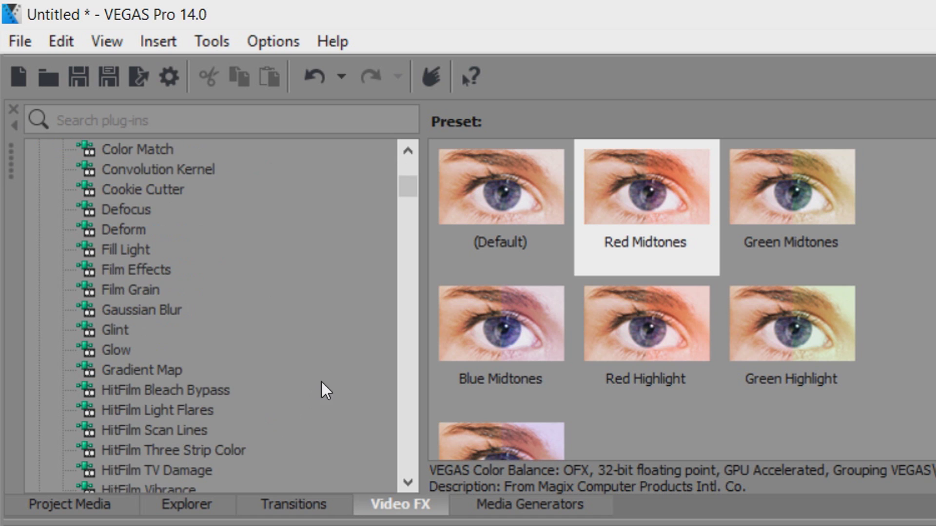
{"action": "left_click_drag", "start_coordinate": [414, 190], "coordinate": [398, 355]}
{"action": "left_click", "coordinate": [139, 332]}
{"action": "left_click_drag", "start_coordinate": [480, 190], "coordinate": [483, 524]}
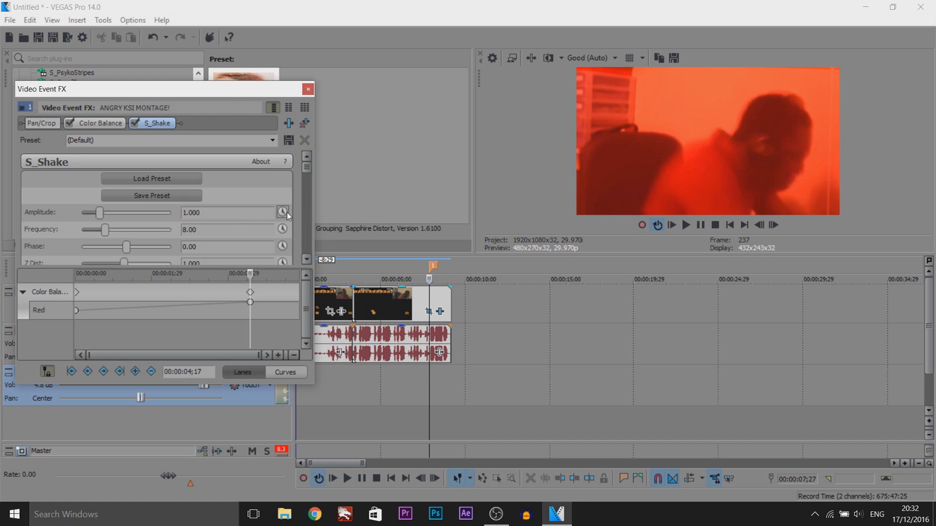
Keyframe S_Shake Amplitude at 1.769, 3.333 and 5.000 up to the marker, then replay from the start.
{"action": "left_click", "coordinate": [282, 212]}
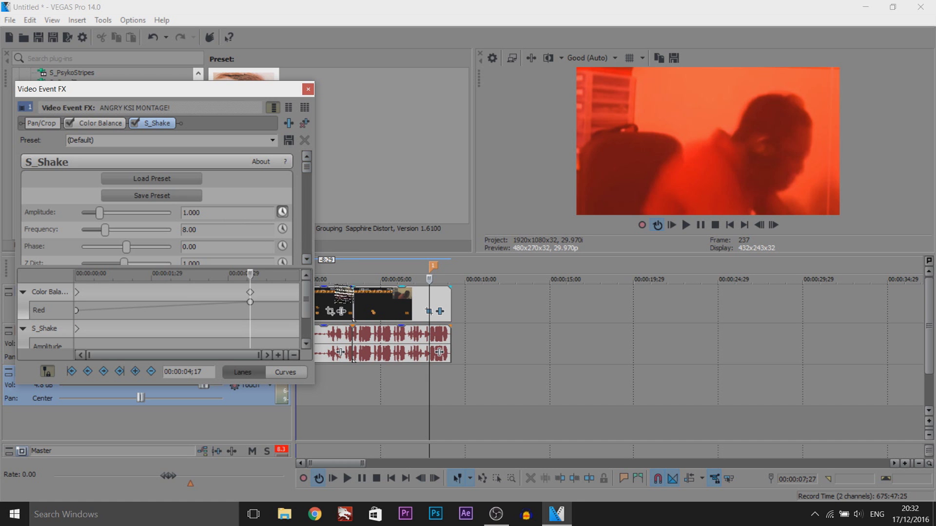
{"action": "left_click", "coordinate": [366, 306]}
{"action": "left_click", "coordinate": [373, 306]}
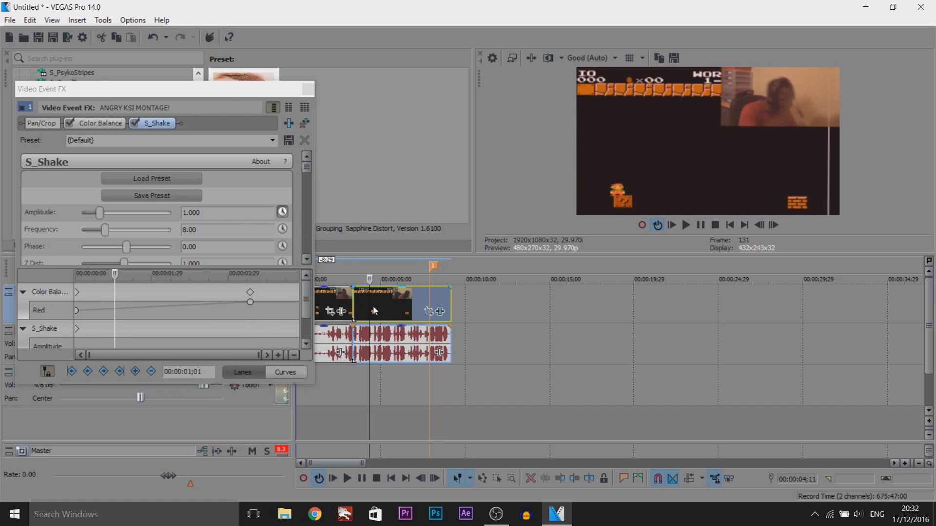
{"action": "left_click_drag", "start_coordinate": [100, 213], "coordinate": [171, 213]}
{"action": "left_click", "coordinate": [396, 304]}
{"action": "left_click", "coordinate": [429, 302]}
{"action": "left_click", "coordinate": [308, 89]}
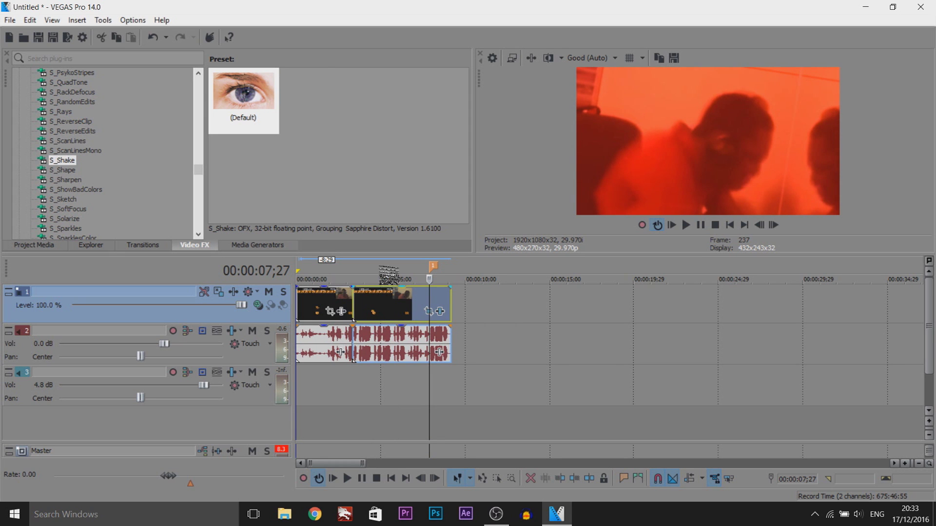
{"action": "key", "text": "ctrl+Home"}
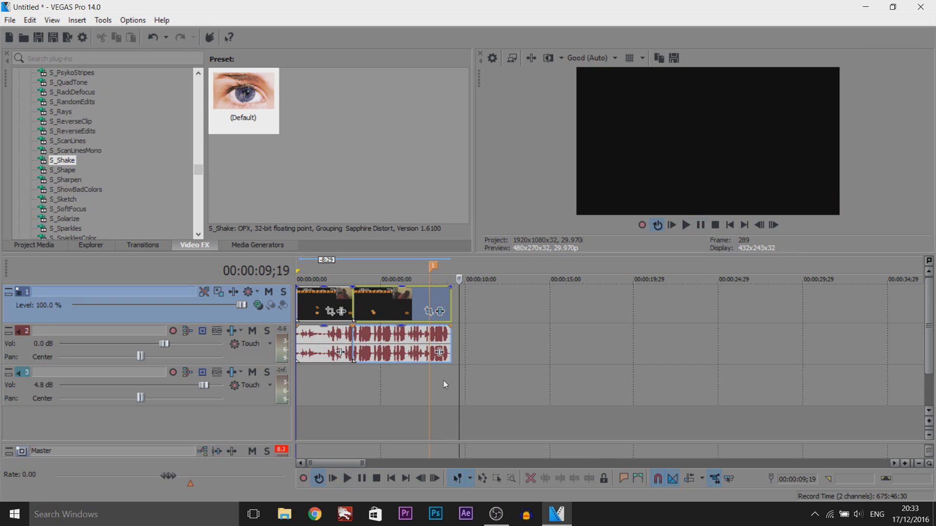
Scrub around the 00:00:07;27 marker to review the red shaking webcam zoom, then return to Project Media.
{"action": "left_click_drag", "start_coordinate": [459, 380], "coordinate": [432, 384]}
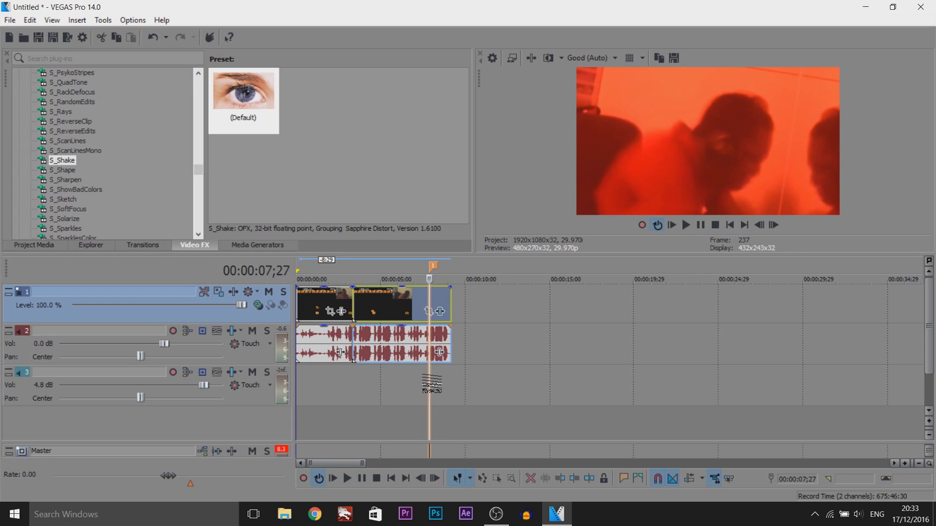
{"action": "left_click", "coordinate": [344, 387]}
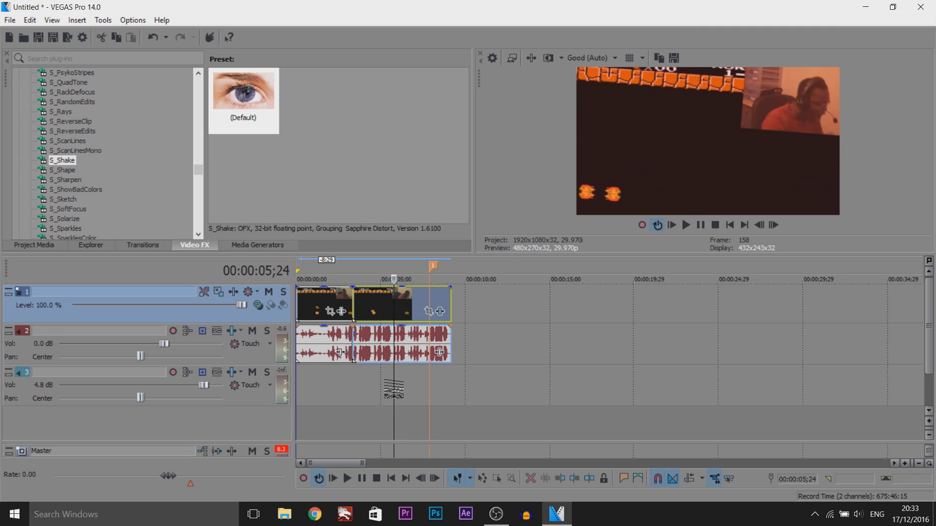
{"action": "left_click_drag", "start_coordinate": [413, 390], "coordinate": [429, 392]}
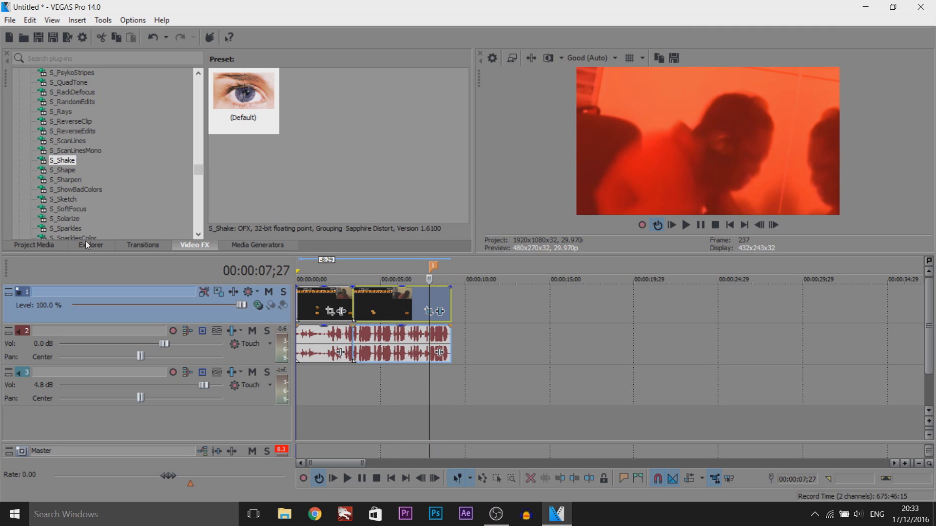
{"action": "left_click", "coordinate": [52, 246]}
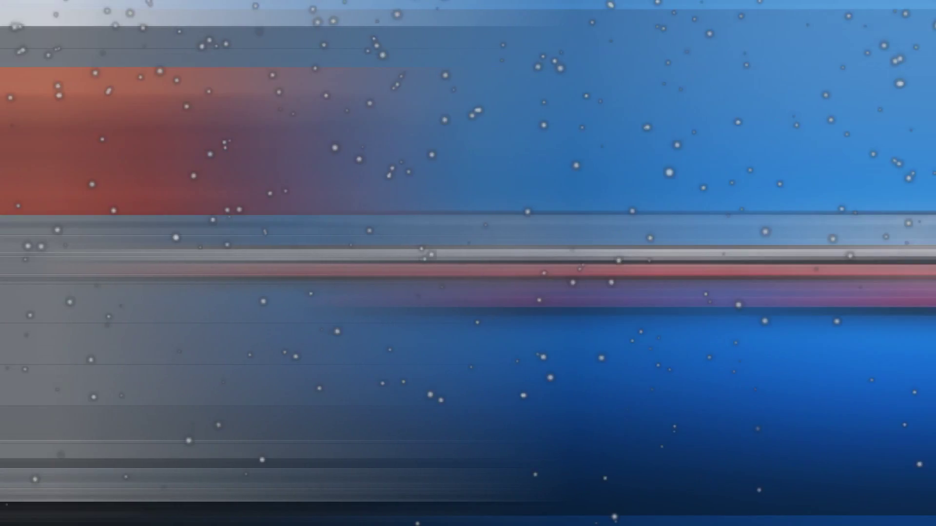